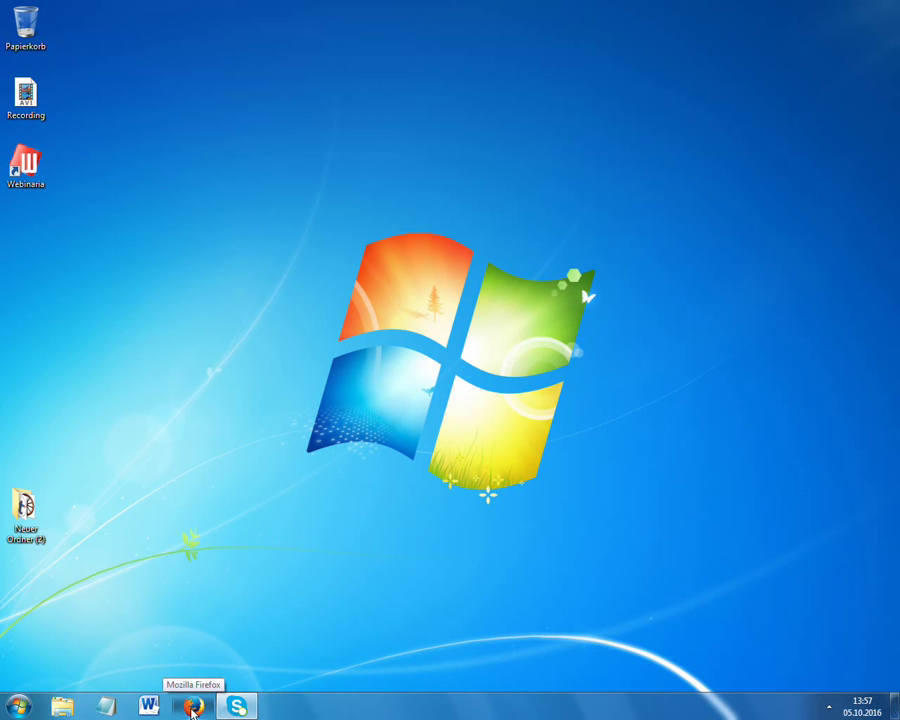
Launch Firefox and load trayn.com from the autocompleted 'tray' address.
click(193, 707)
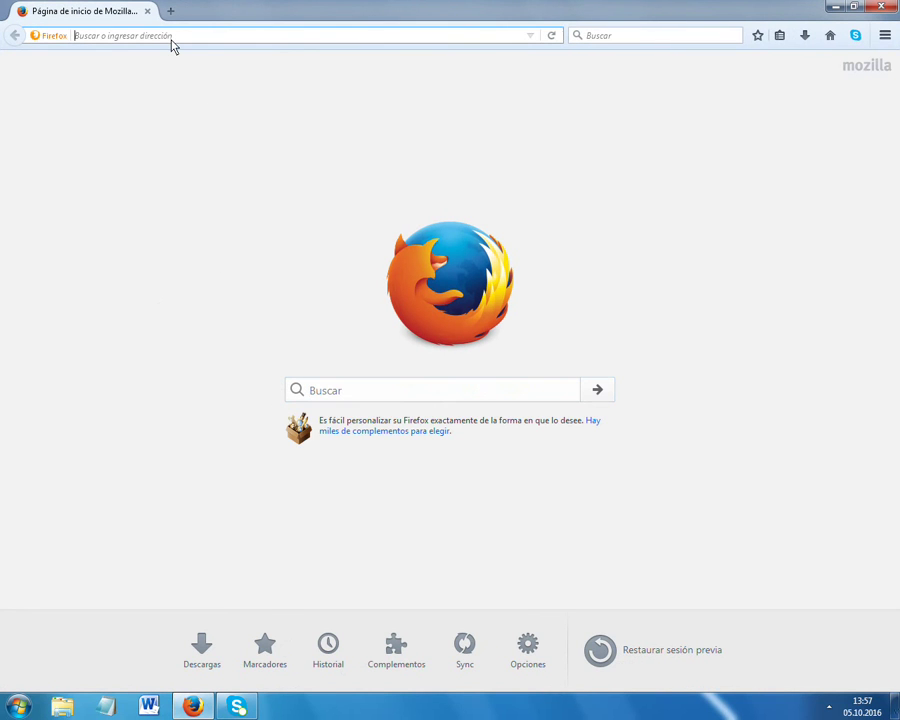
text(e)
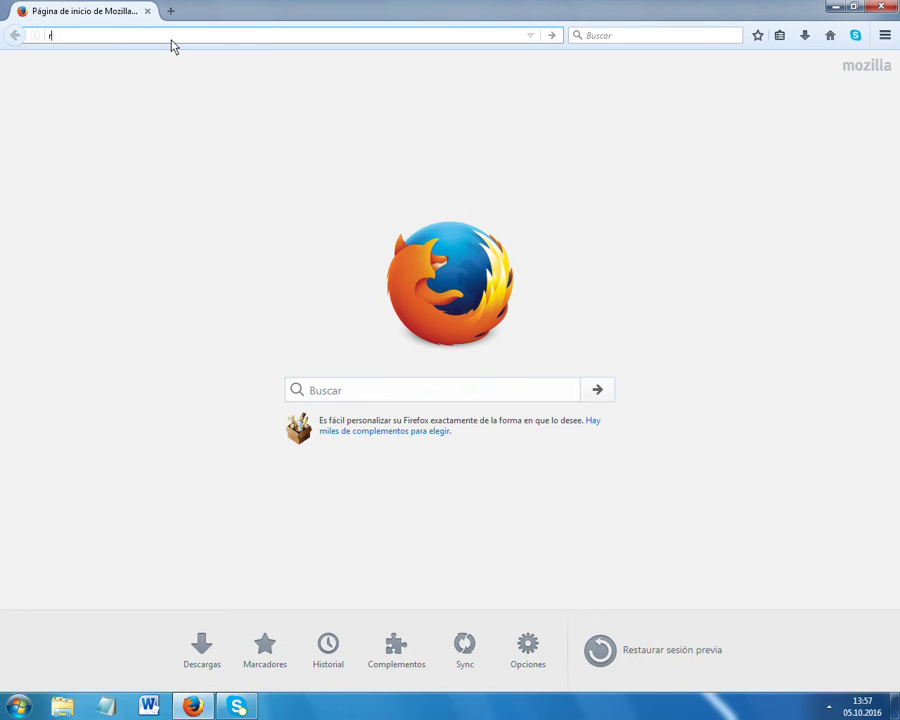
key(BackSpace)
key(BackSpace)
text(trayn.com/)
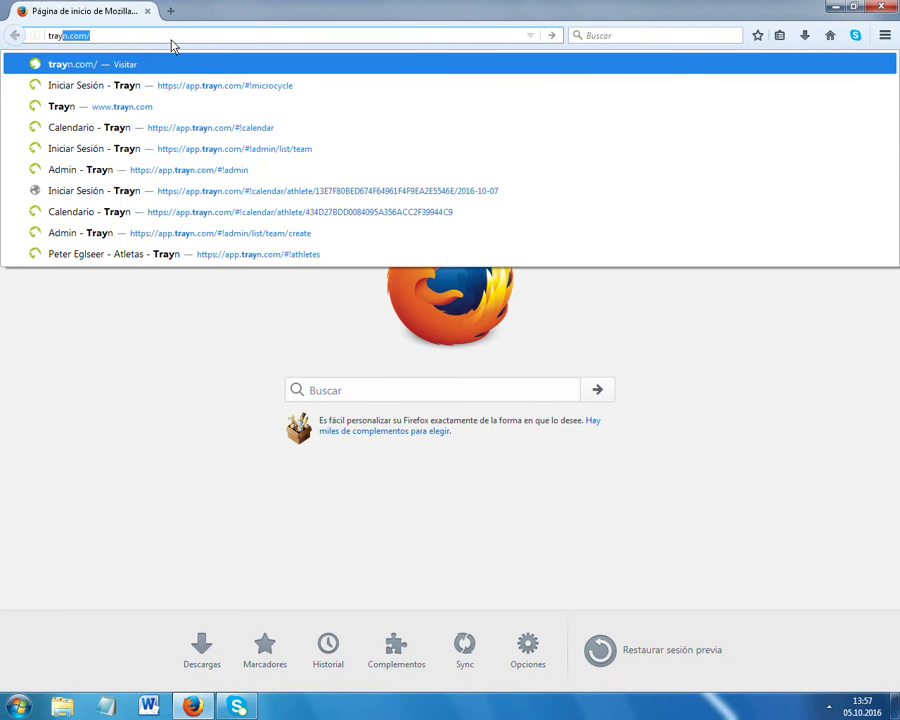
key(Return)
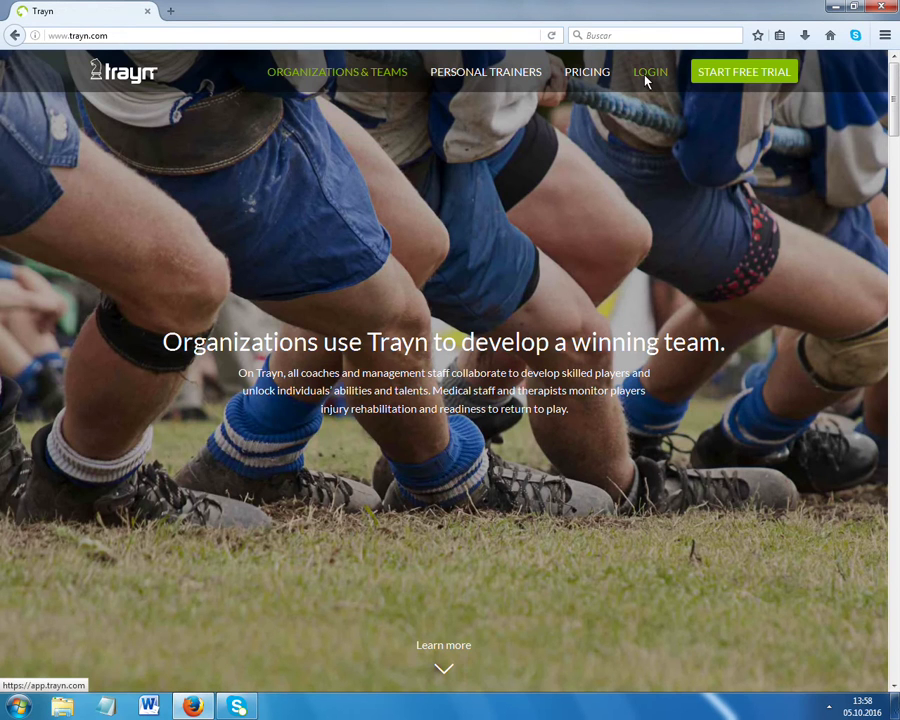
Log in to the Trayn coaching account through LOGIN and Iniciar Sesión.
click(647, 82)
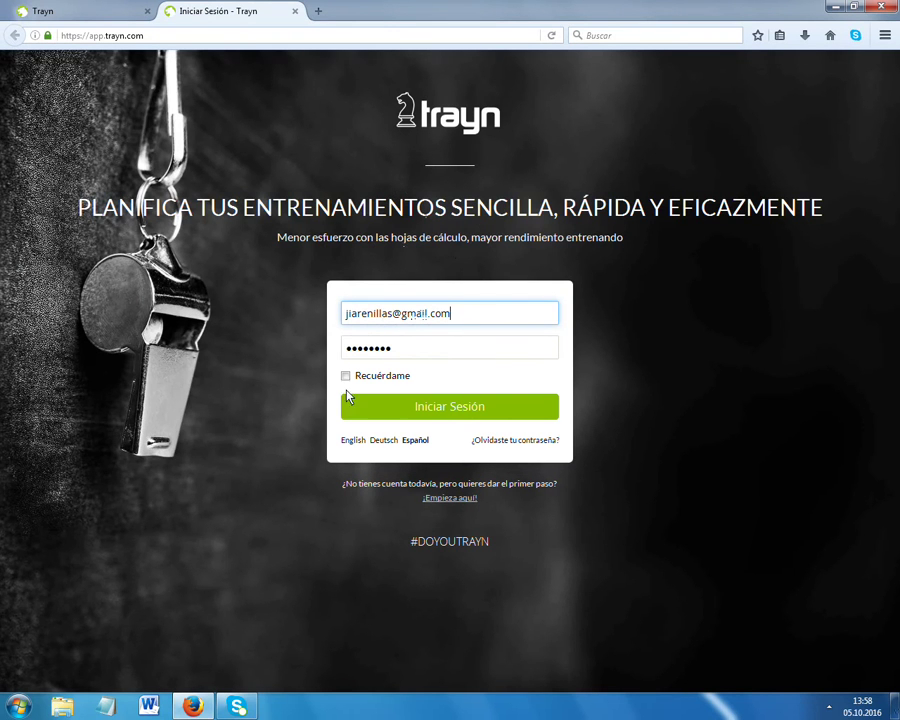
click(460, 417)
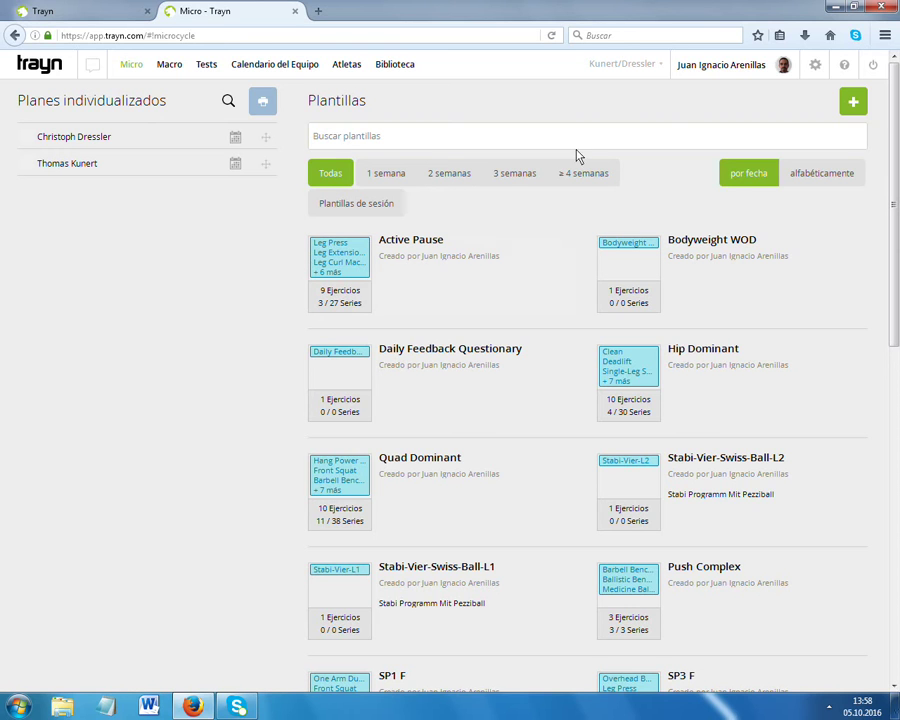
click(817, 67)
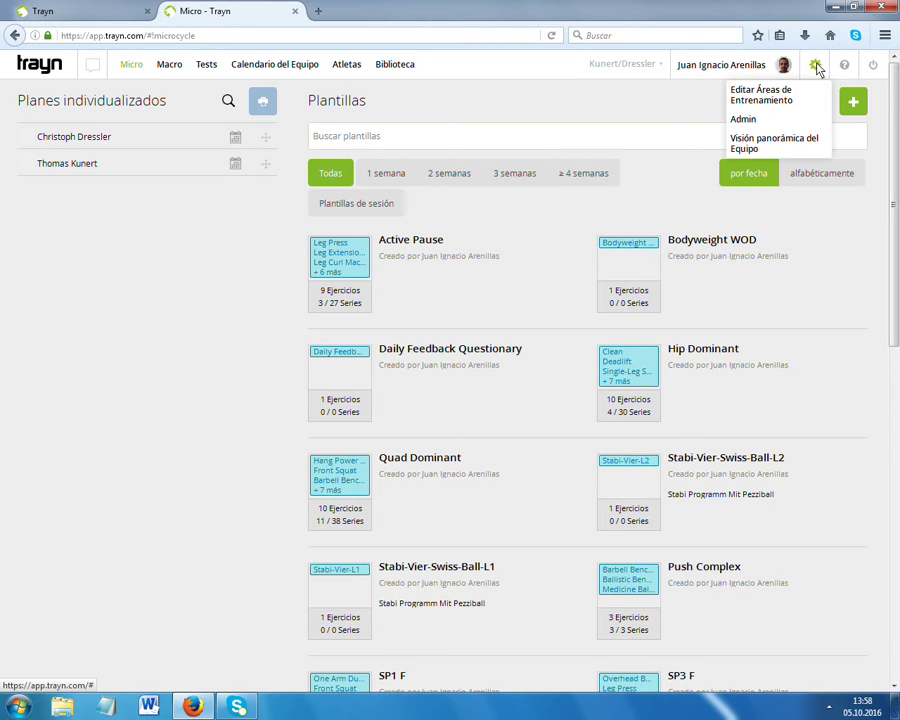
Go to the Admin Area's Teams list and start a new team.
click(744, 120)
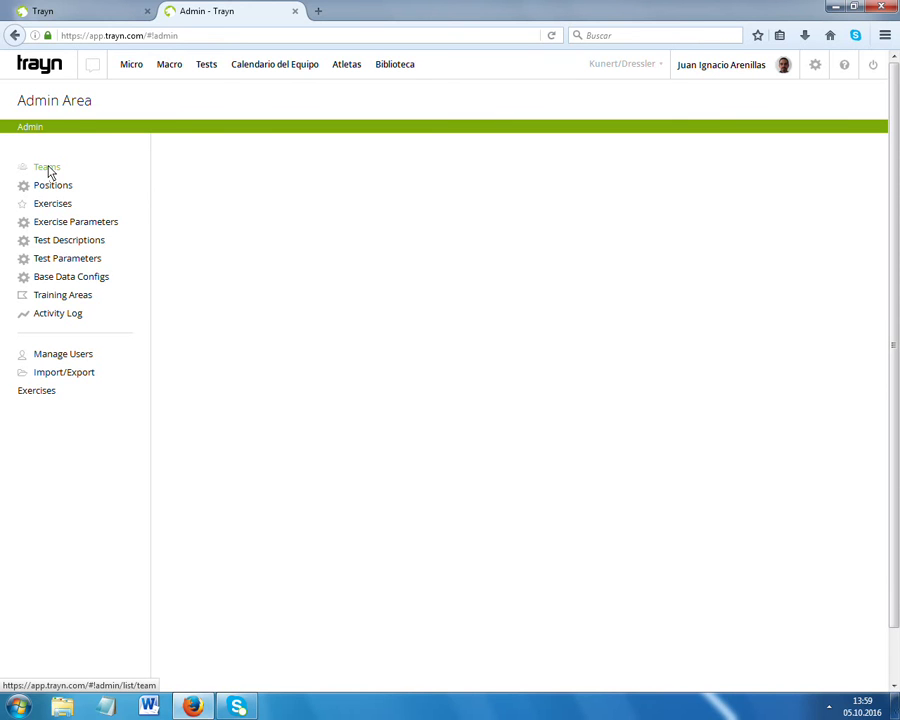
click(48, 170)
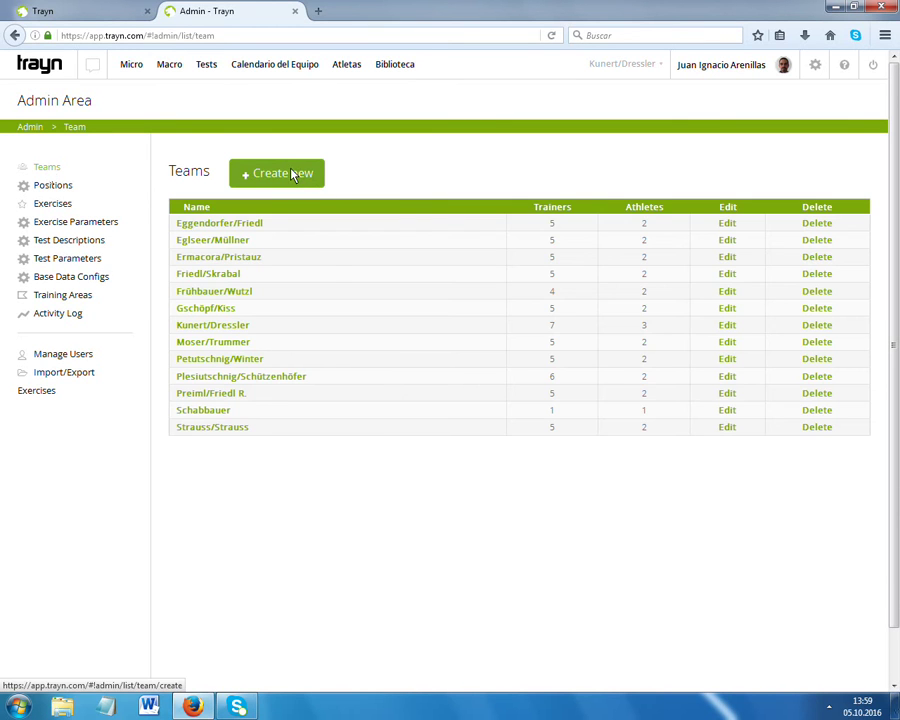
click(293, 175)
Name the new team 'Team Juan' and tick every workout performance definition.
click(332, 172)
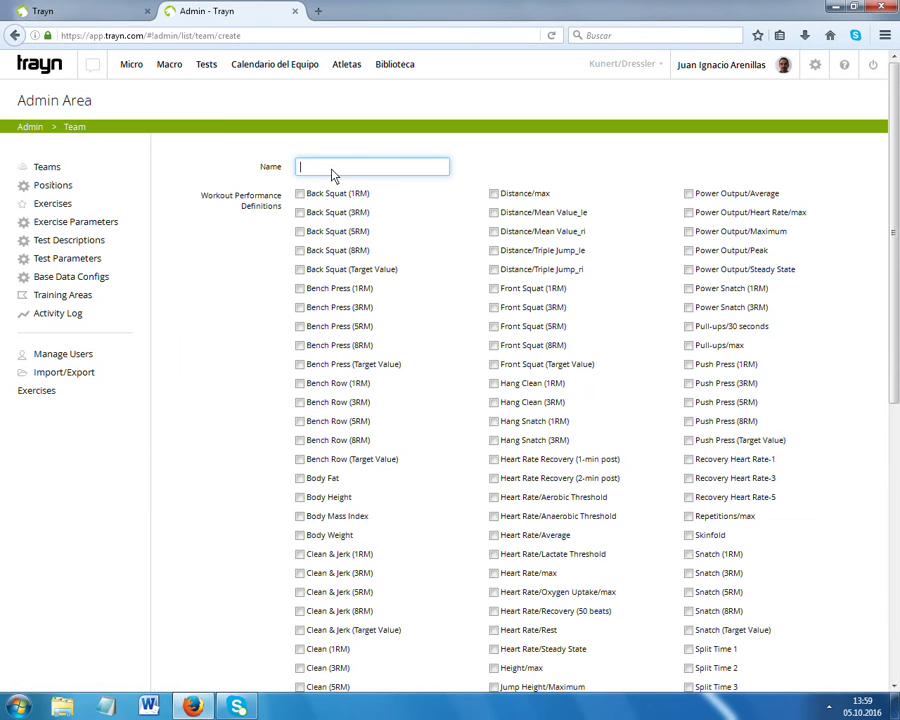
text(Tea)
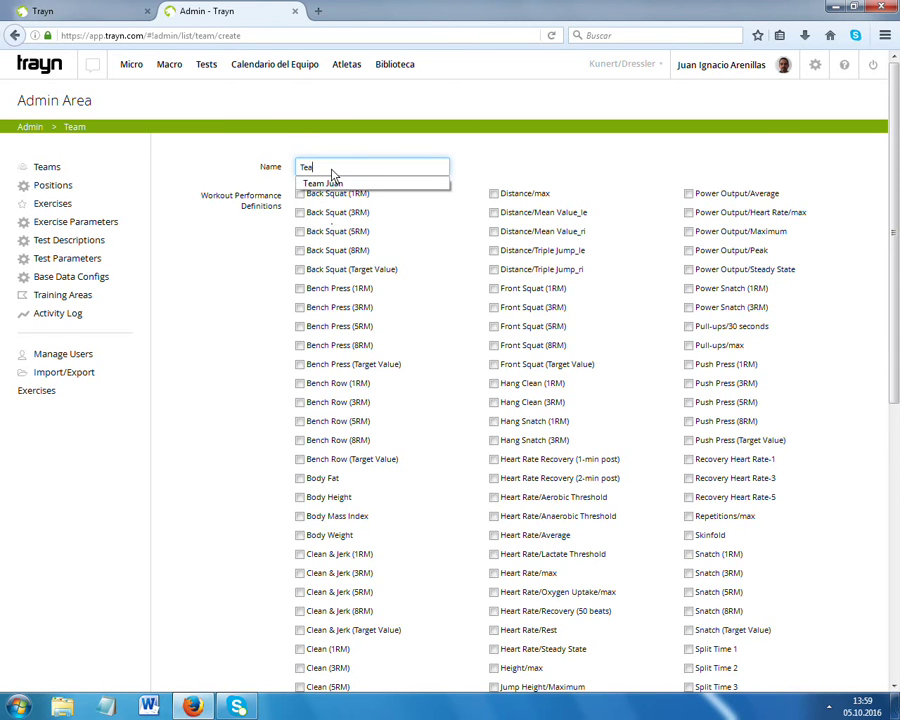
click(320, 183)
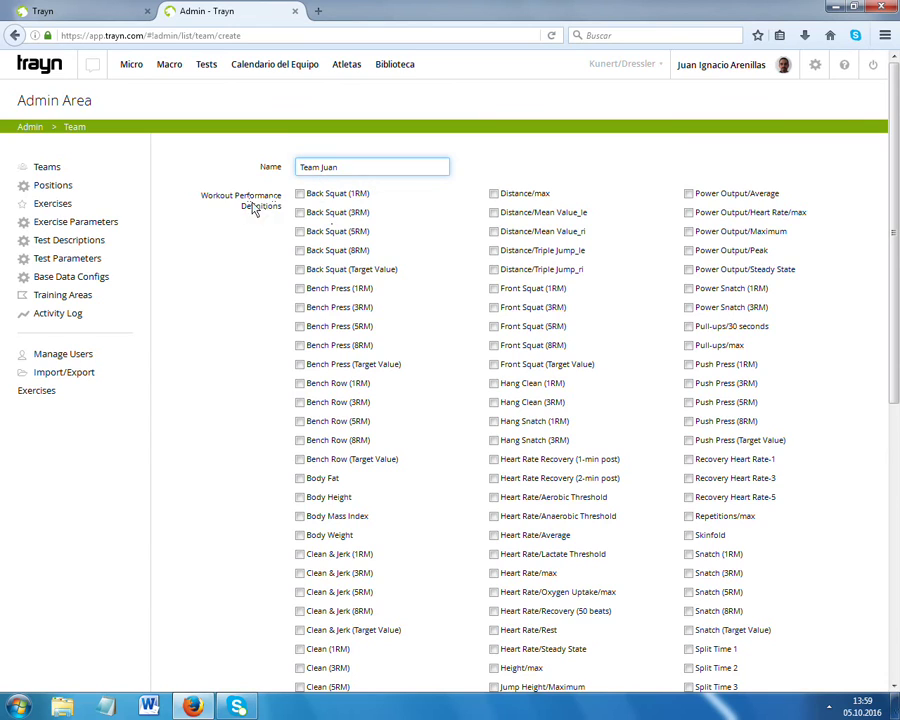
scroll(255, 207, down, 5)
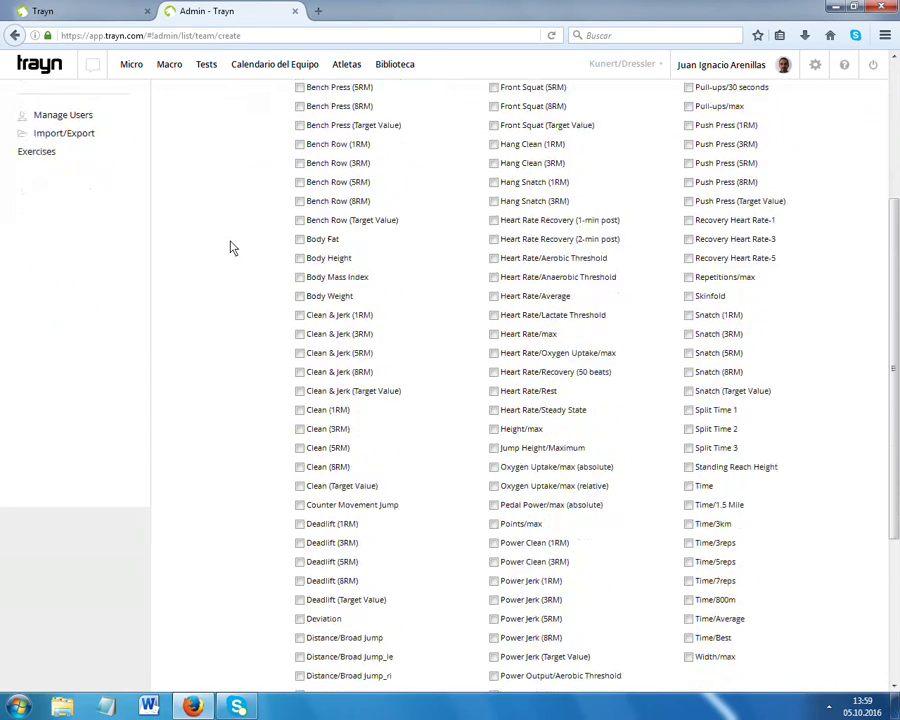
scroll(230, 248, down, 5)
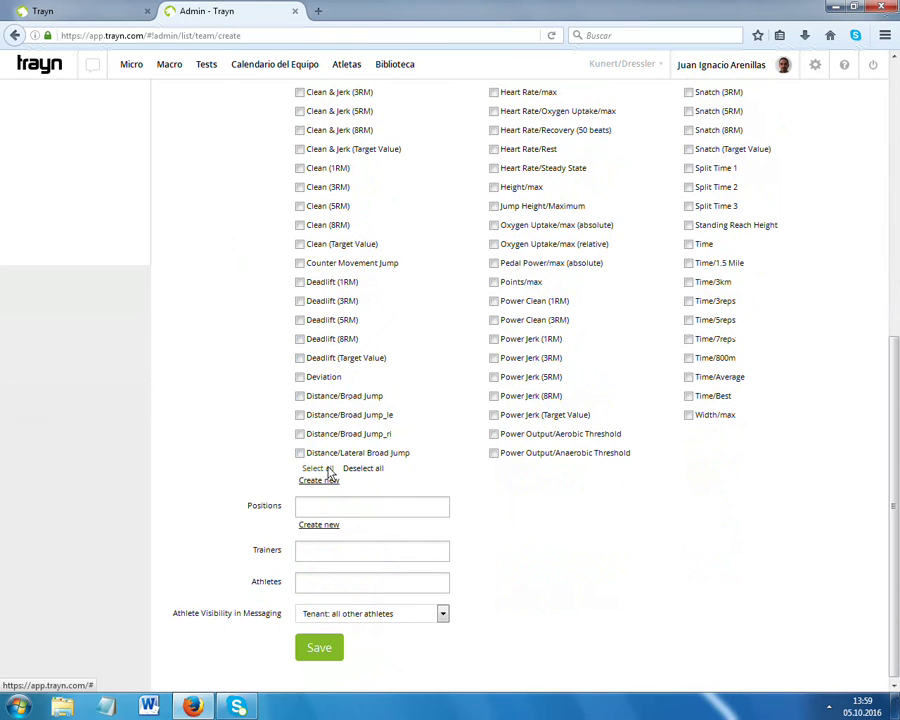
click(317, 468)
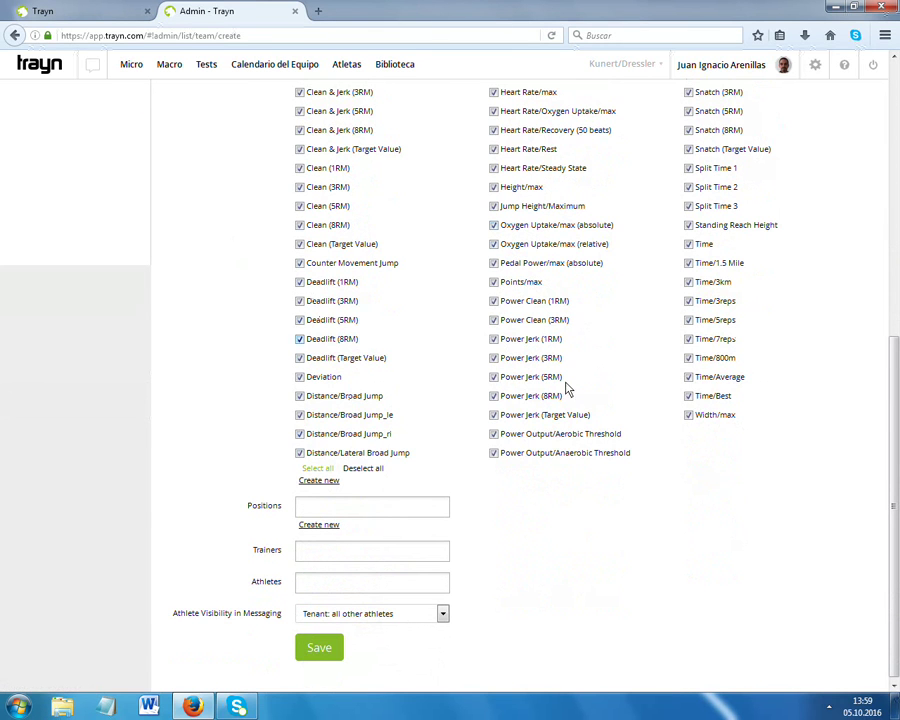
Give the team the Universal position, the coach as trainer, trainers-only visibility, and save.
scroll(737, 529, down, 1)
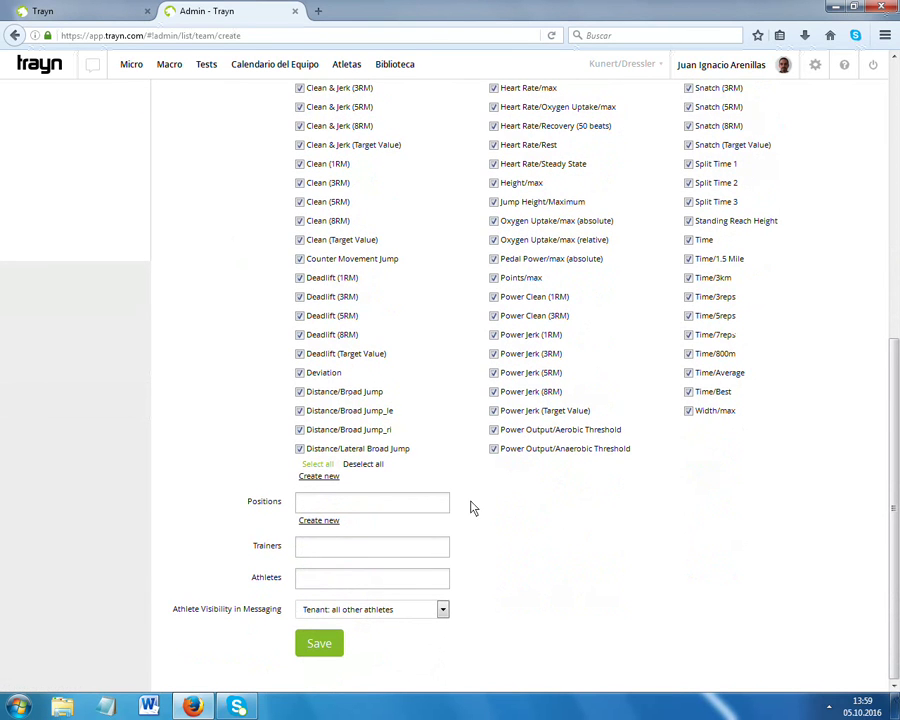
click(328, 505)
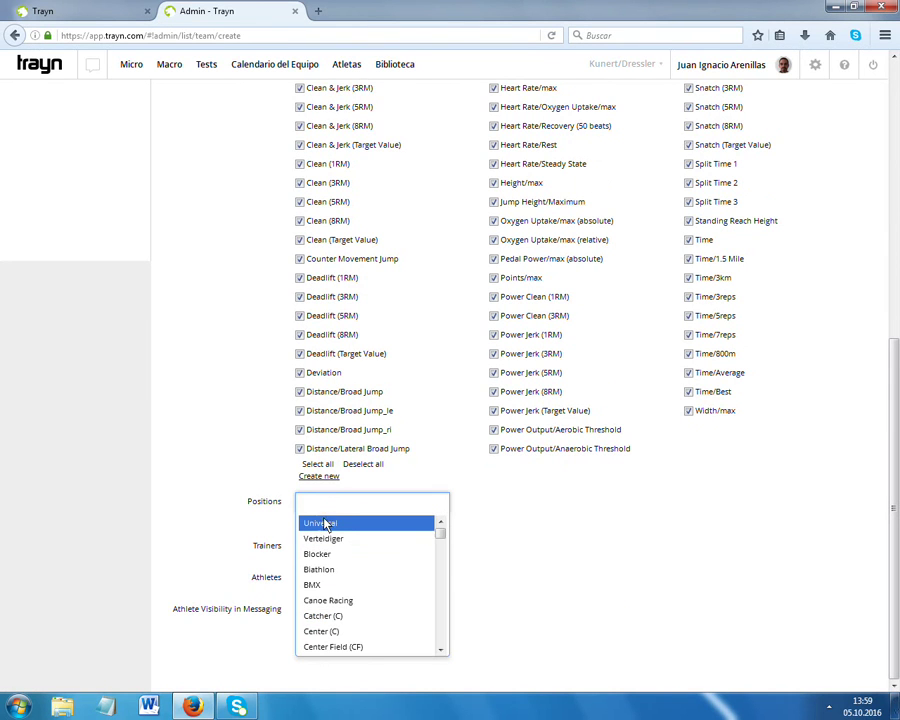
click(332, 524)
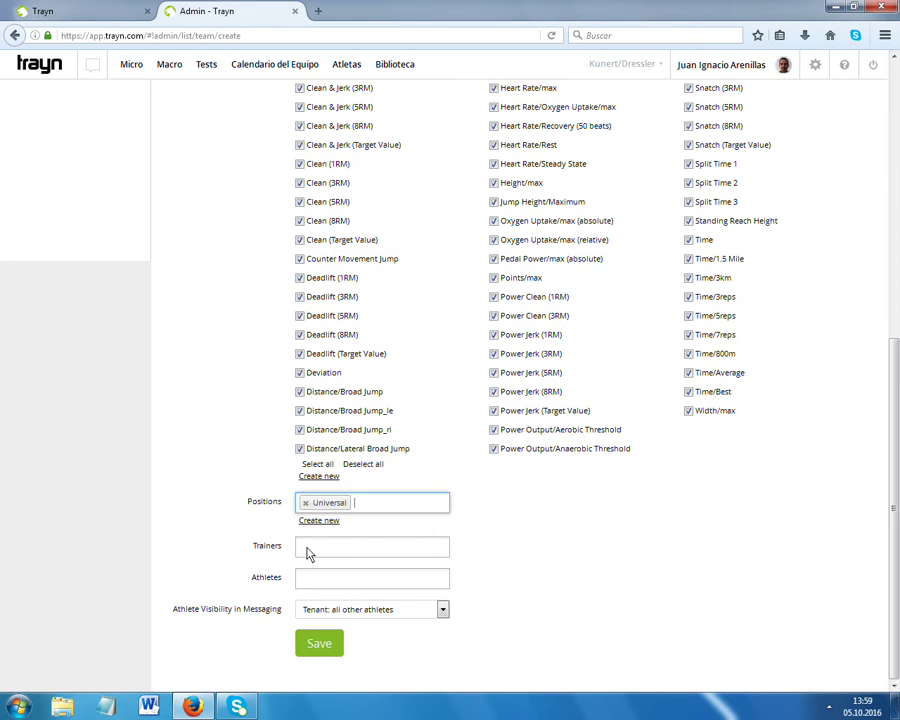
click(308, 554)
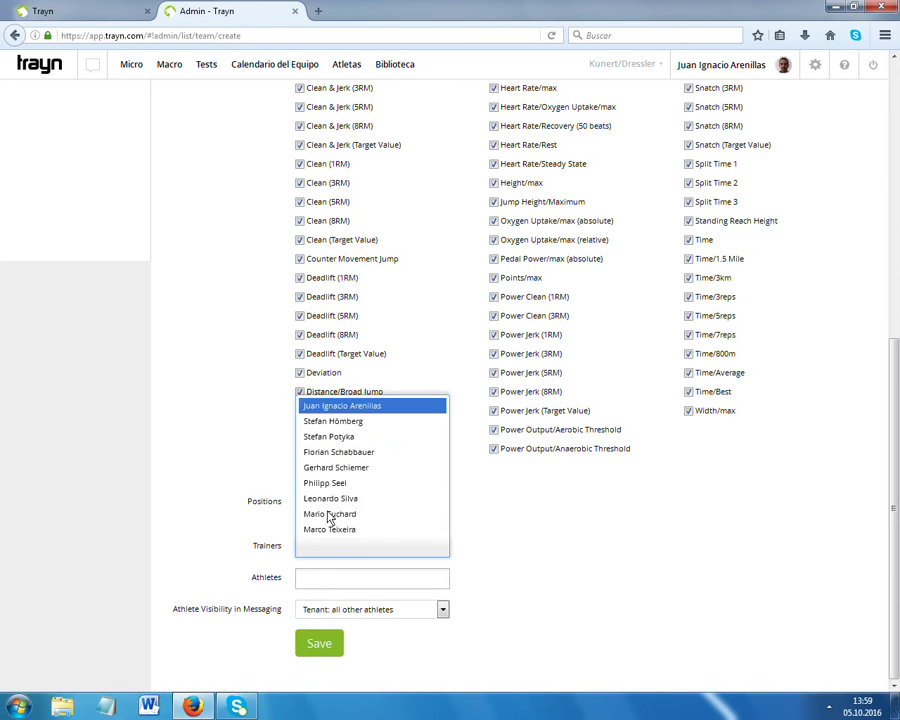
click(364, 404)
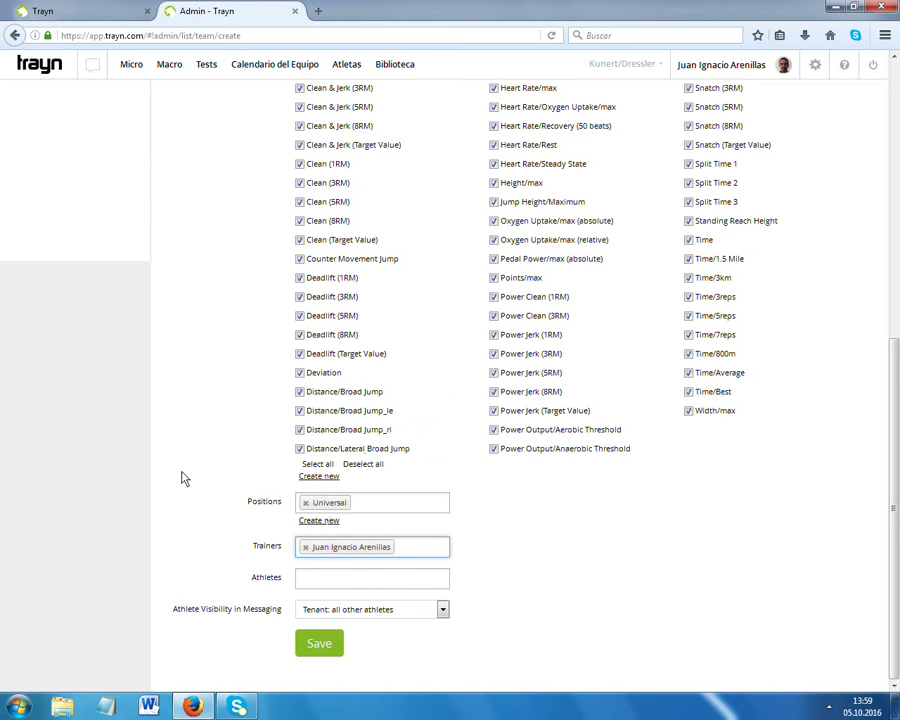
click(442, 611)
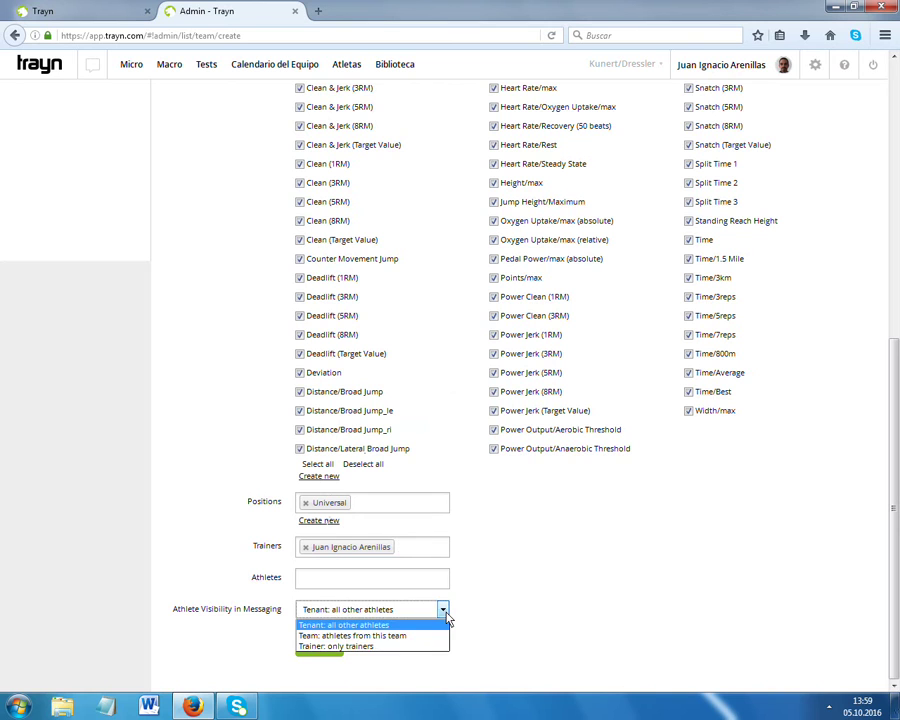
click(347, 647)
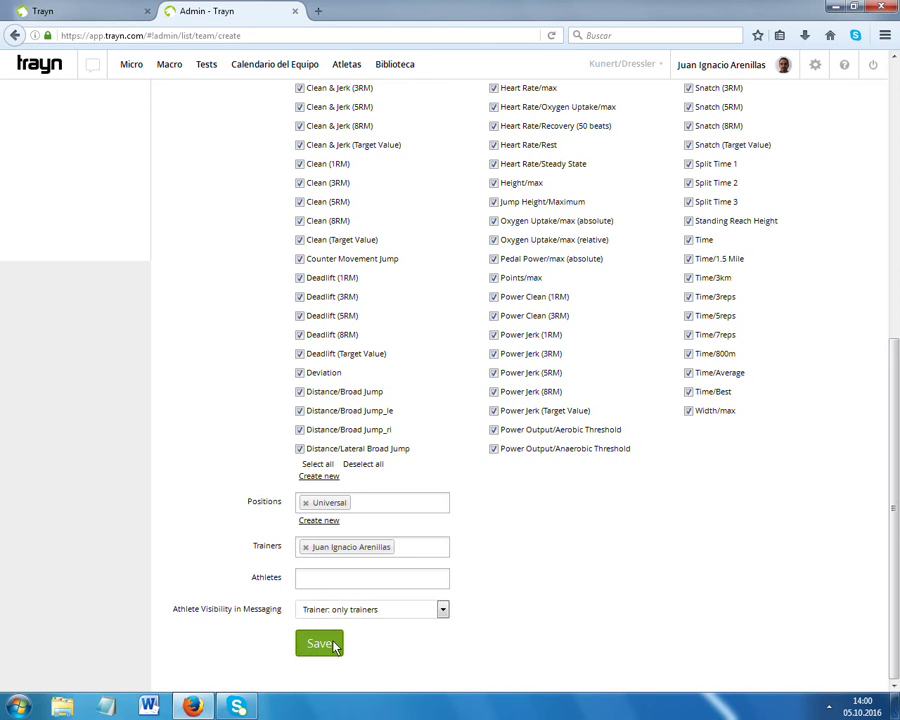
click(320, 644)
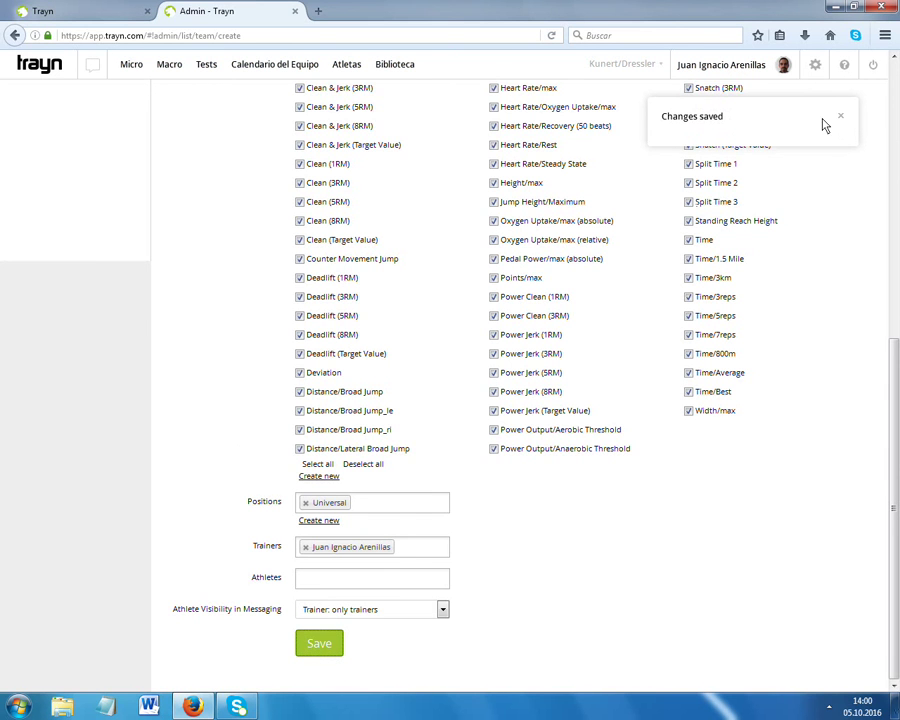
scroll(150, 305, up, 5)
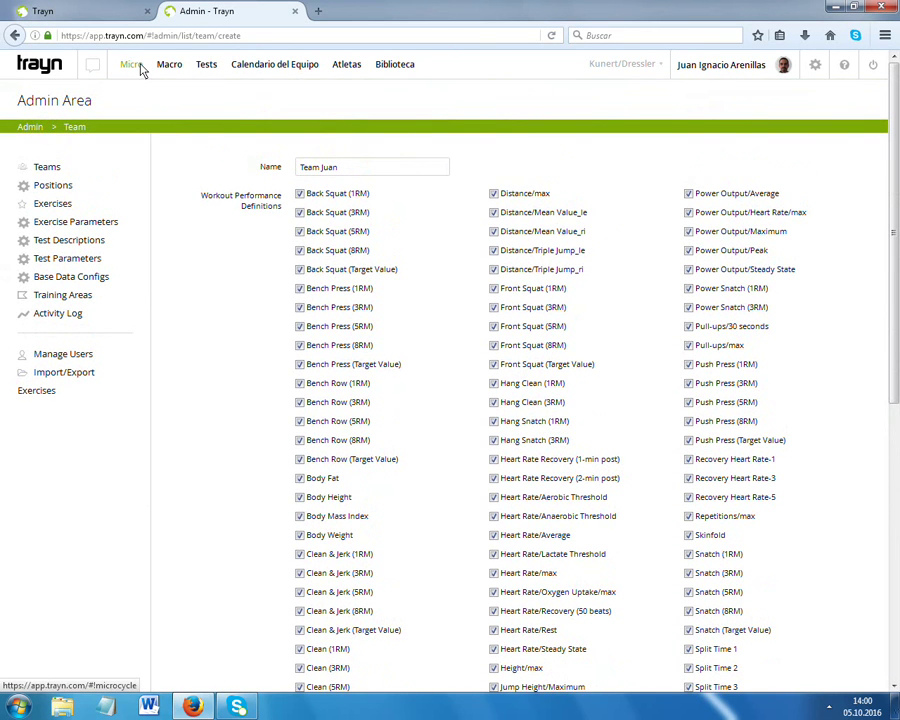
Switch Micro planning to Team Juan and bring up the add-athlete form.
click(140, 68)
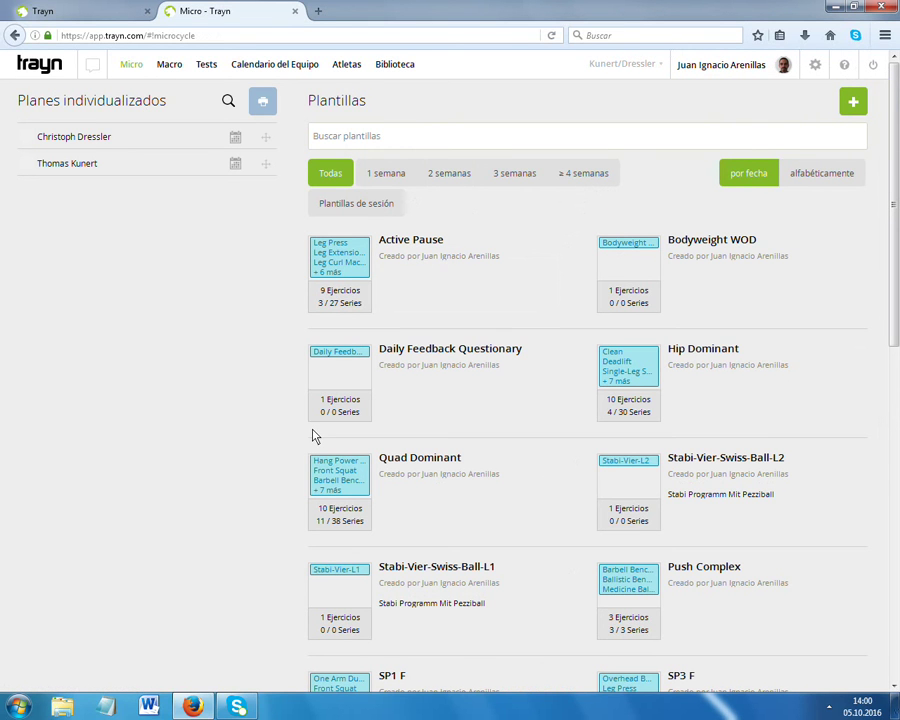
click(656, 66)
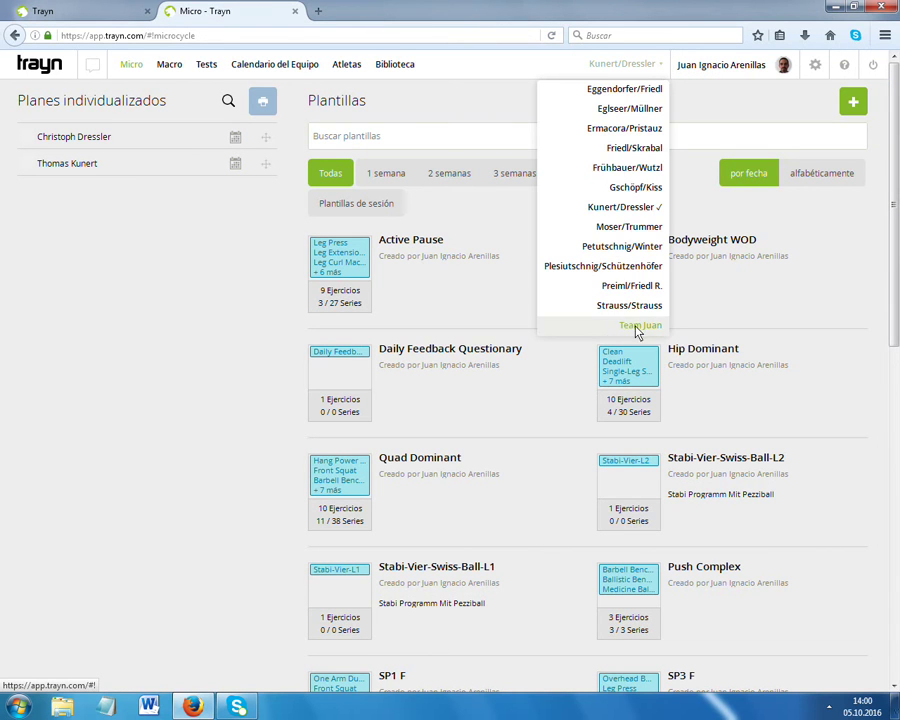
click(637, 326)
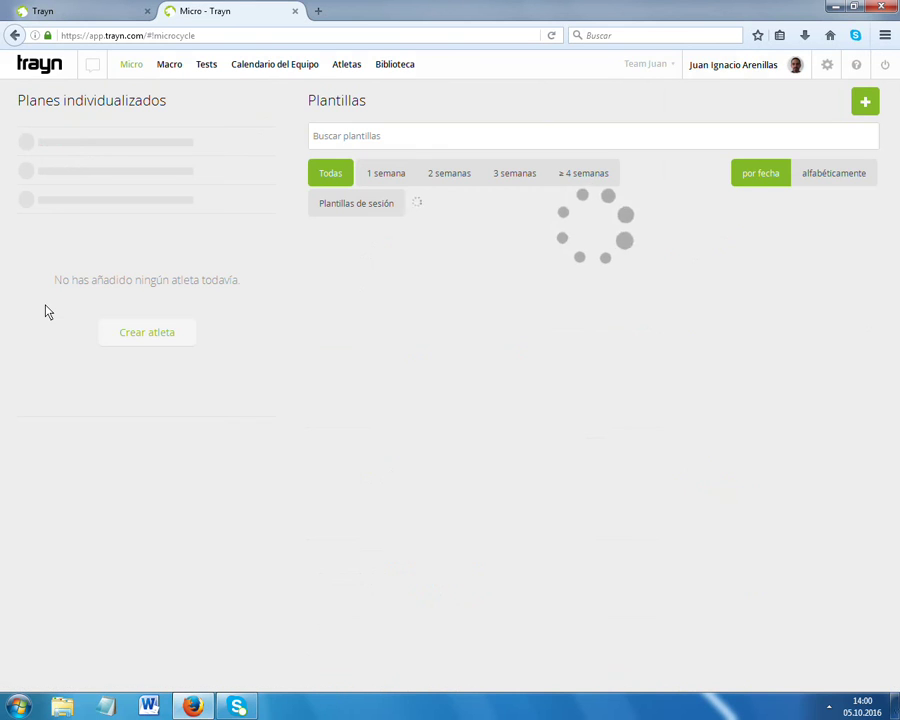
click(150, 334)
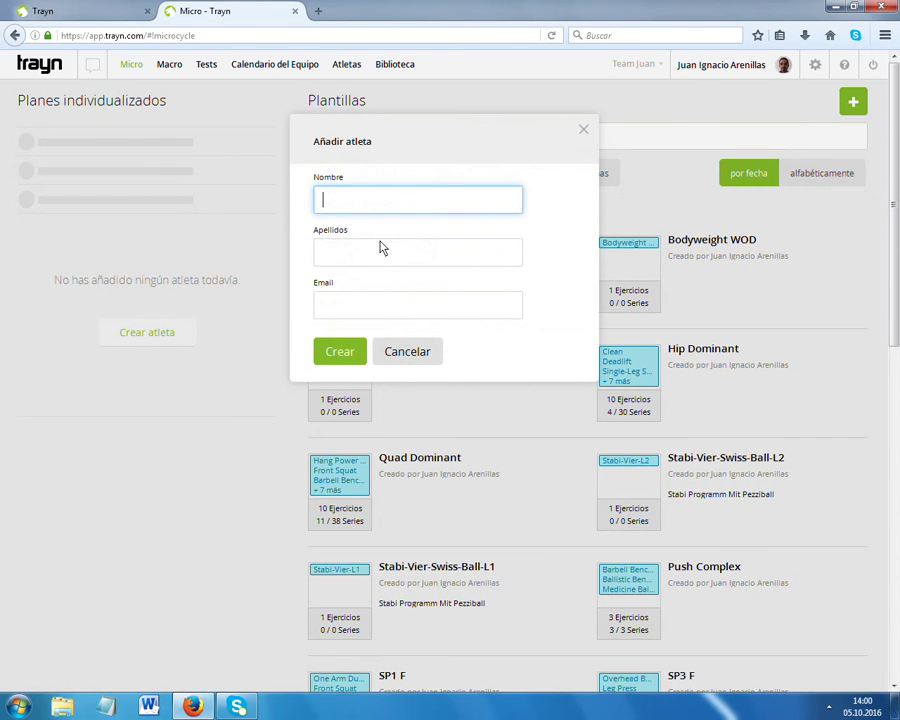
Enter the athlete's first name, surname and e-mail in Añadir atleta and create them.
text(Juan)
click(335, 221)
click(347, 255)
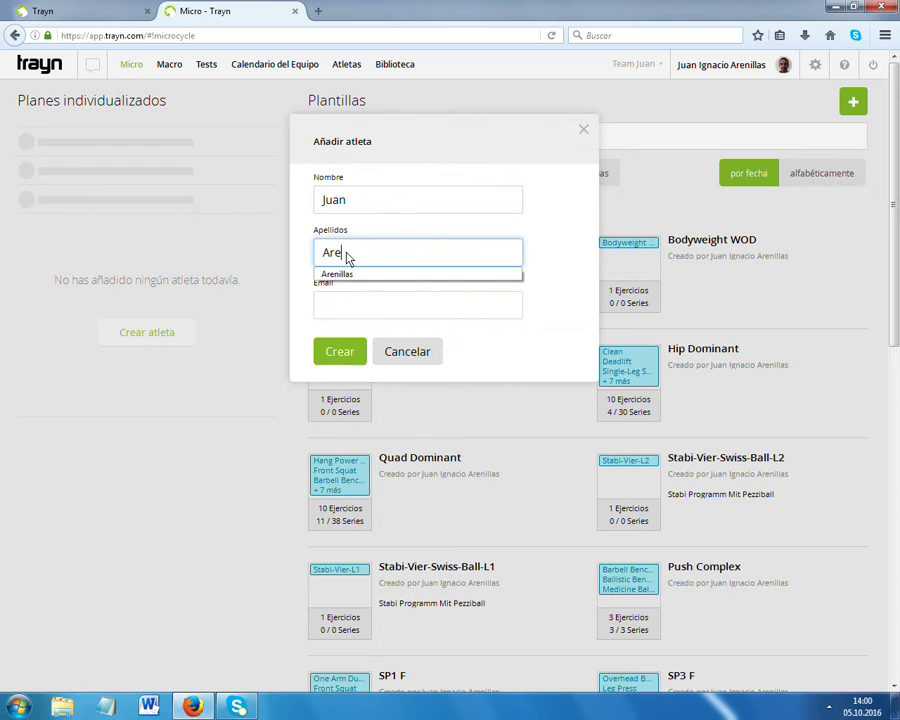
key(Down)
key(Tab)
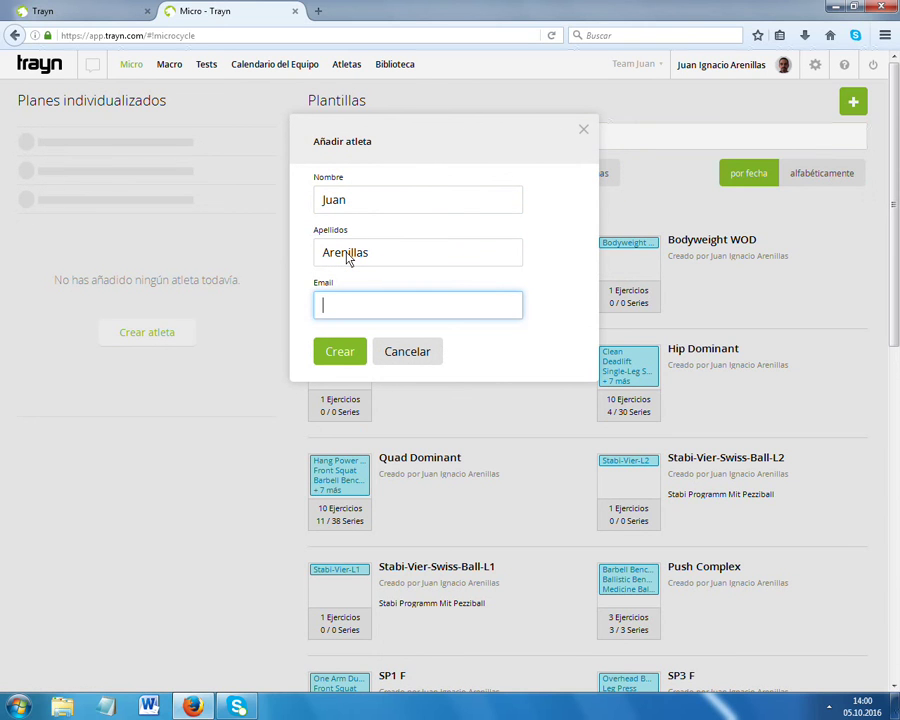
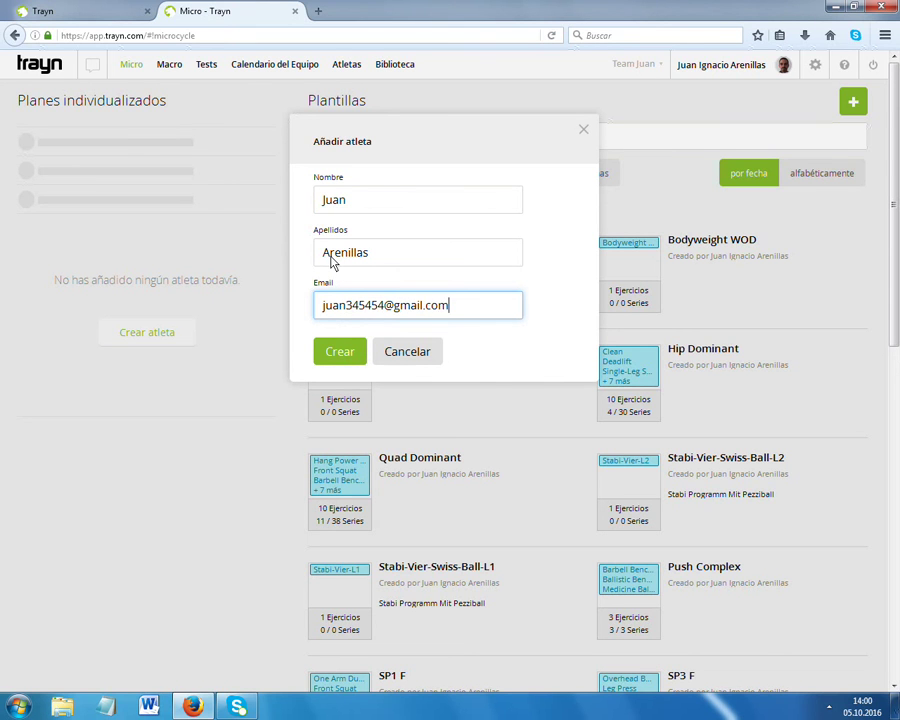
click(332, 365)
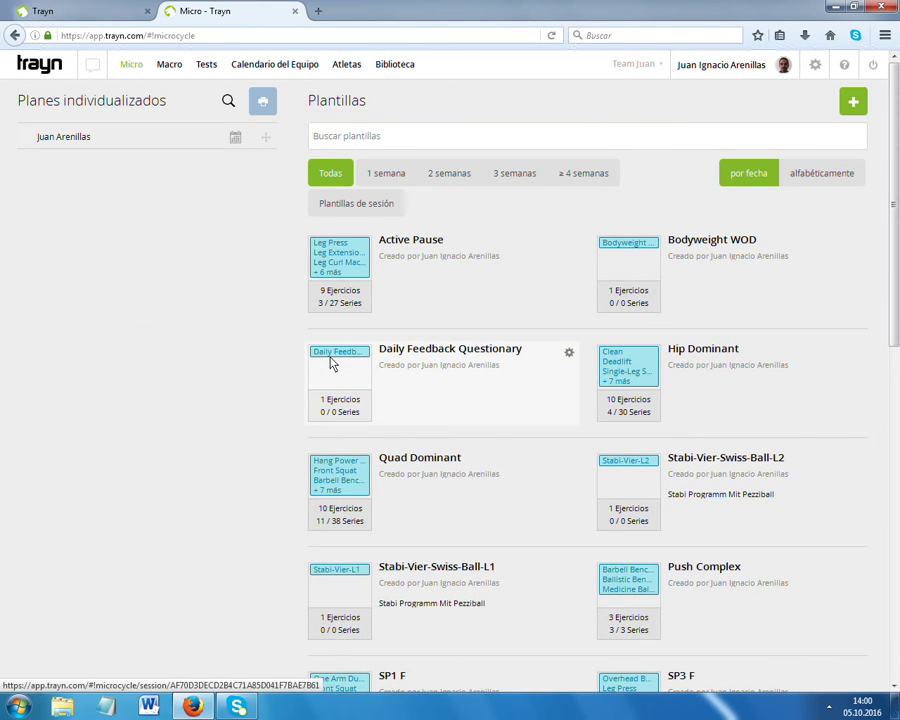
Open the athlete's October 2016 month calendar and start an entry on 6 October.
click(236, 139)
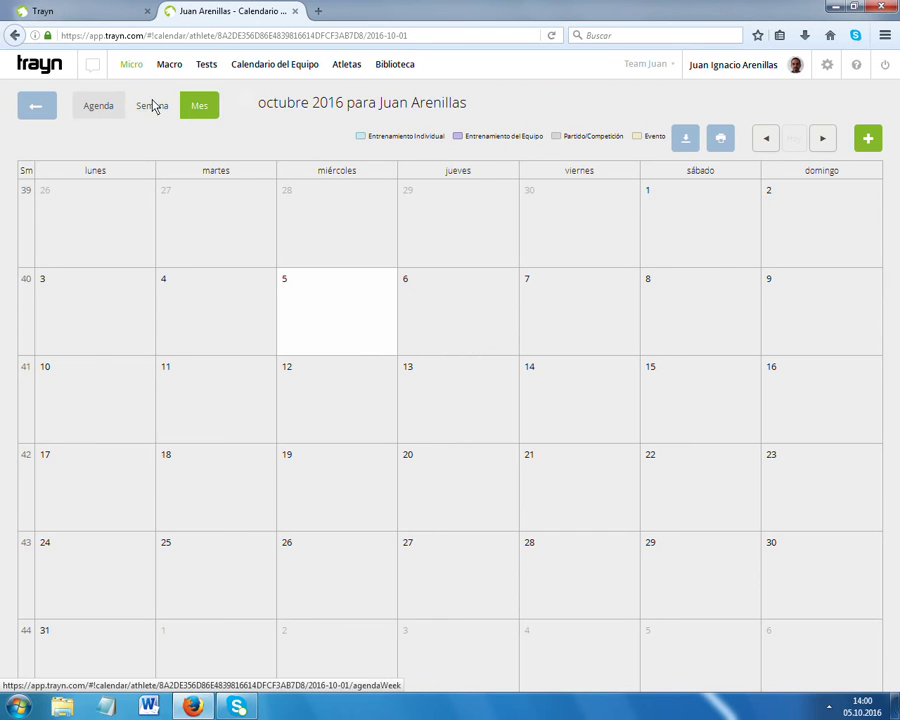
click(153, 106)
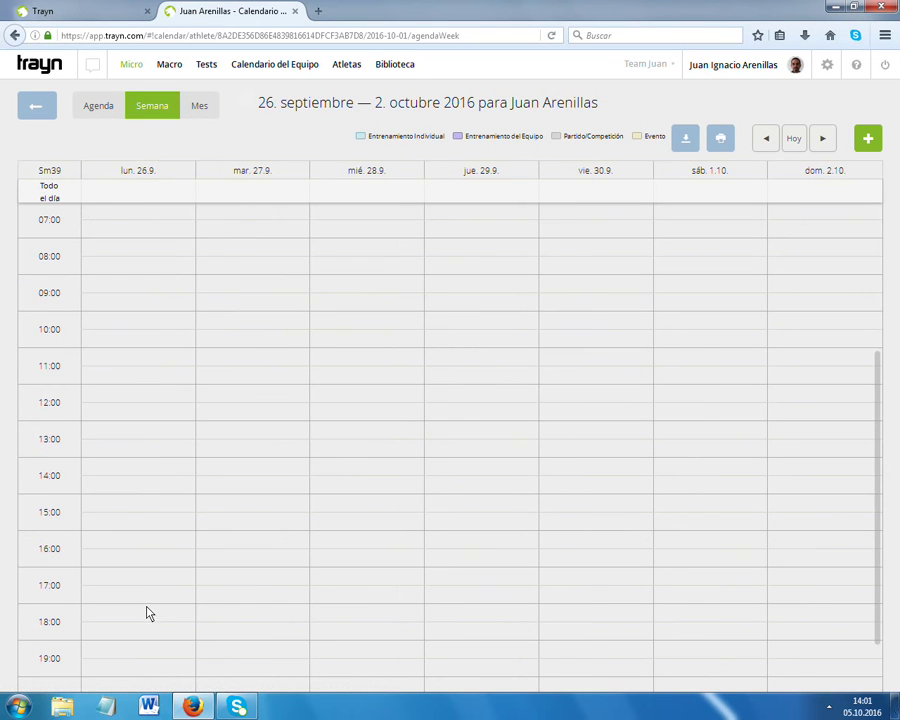
scroll(145, 616, up, 4)
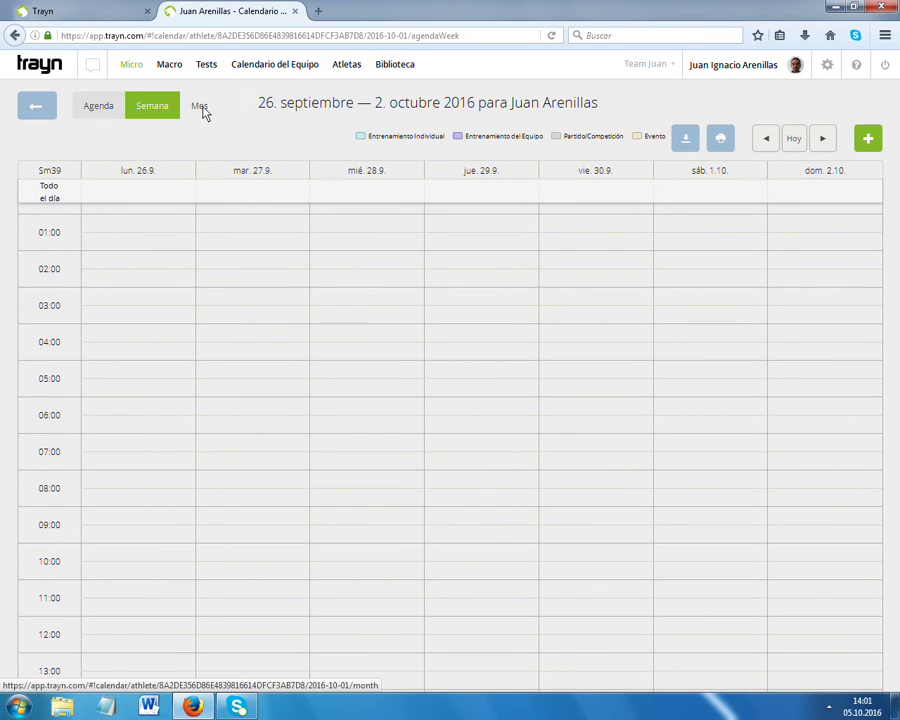
click(200, 107)
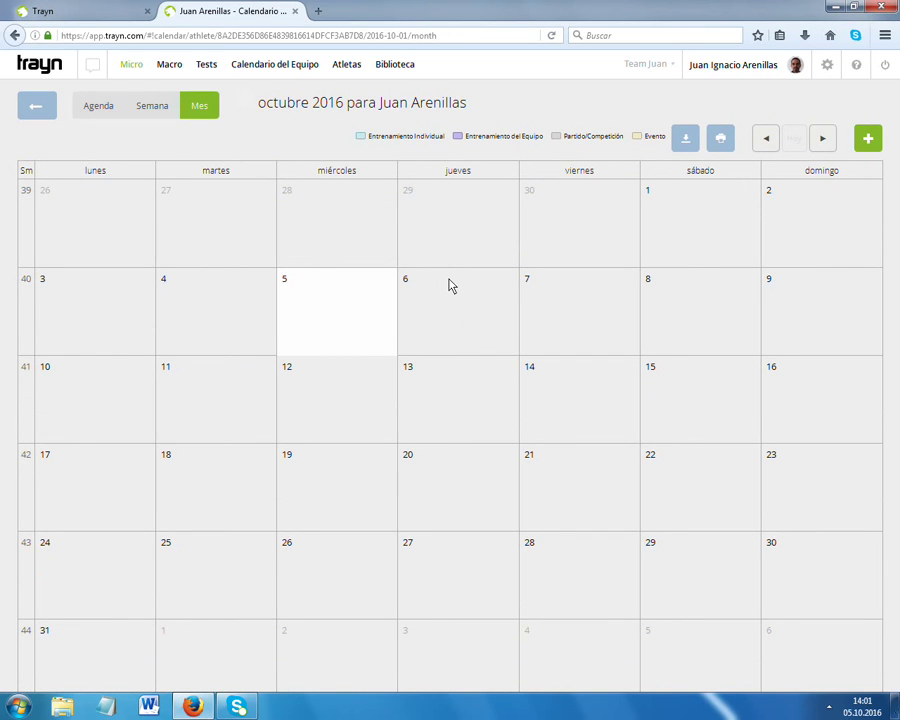
click(449, 286)
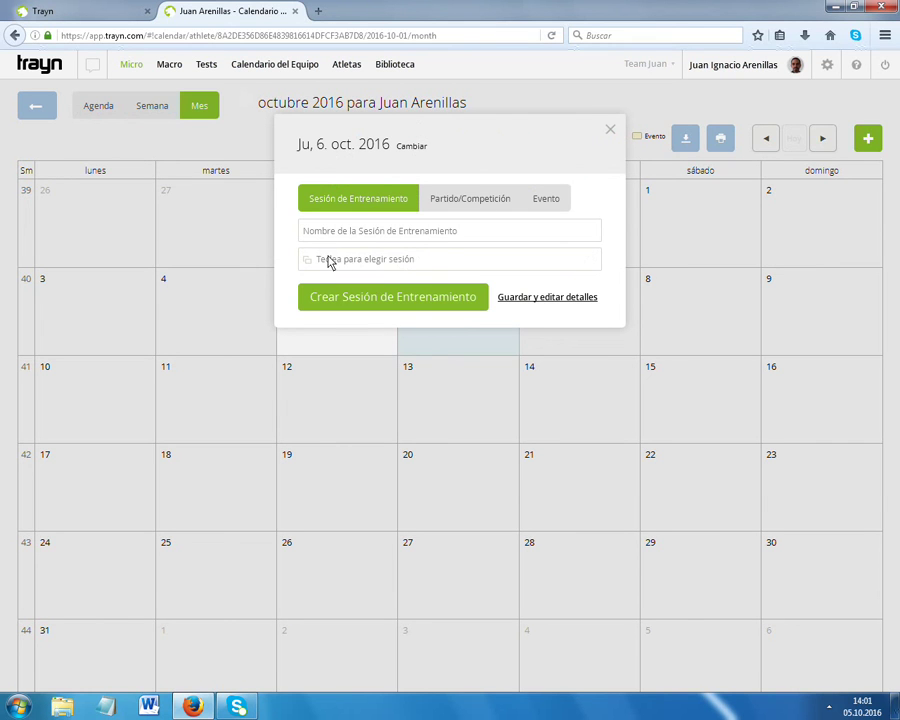
Schedule the saved Upper Body / Hypertrophy Phase session on Thursday 6 October.
click(345, 259)
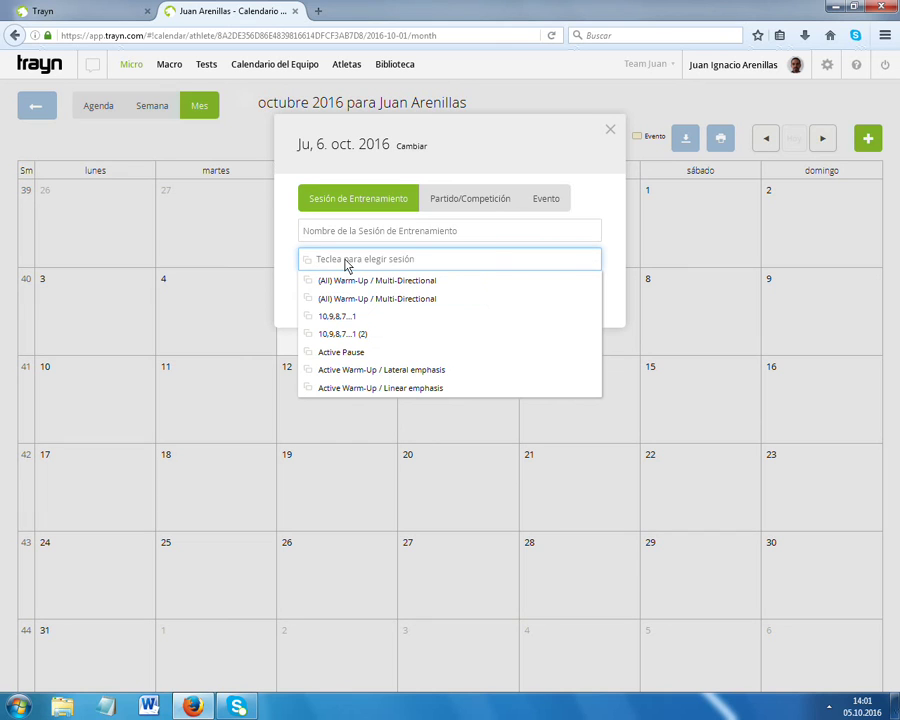
text(Hyper)
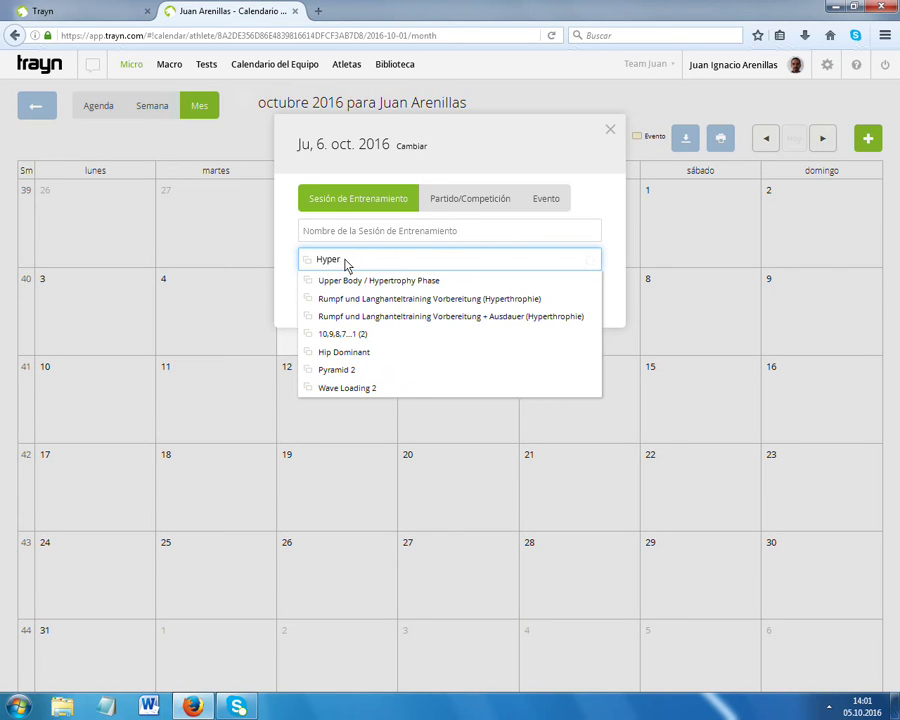
mouse_move(402, 280)
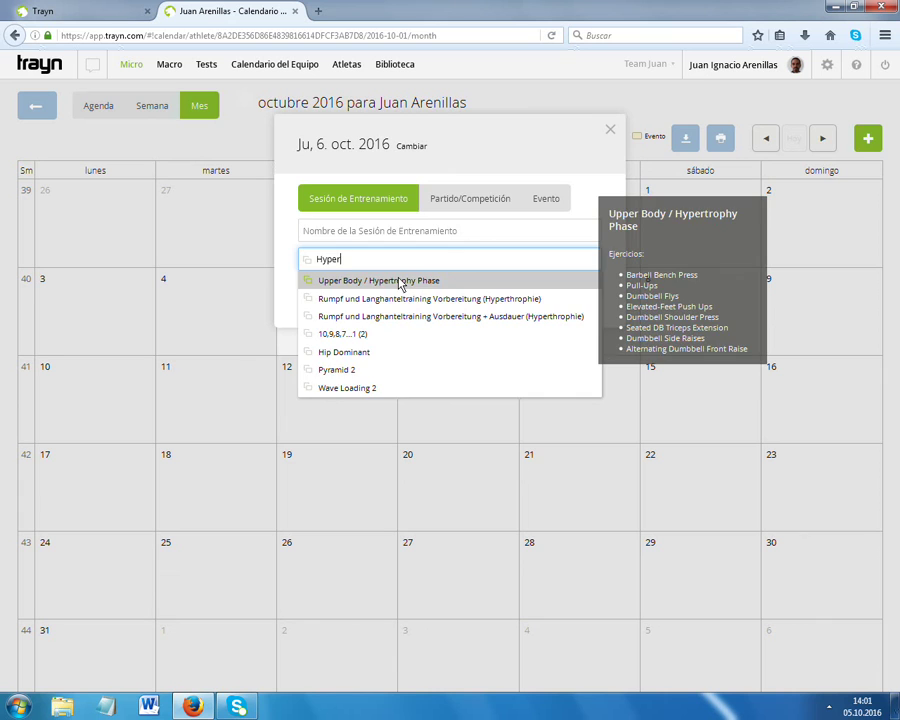
click(402, 281)
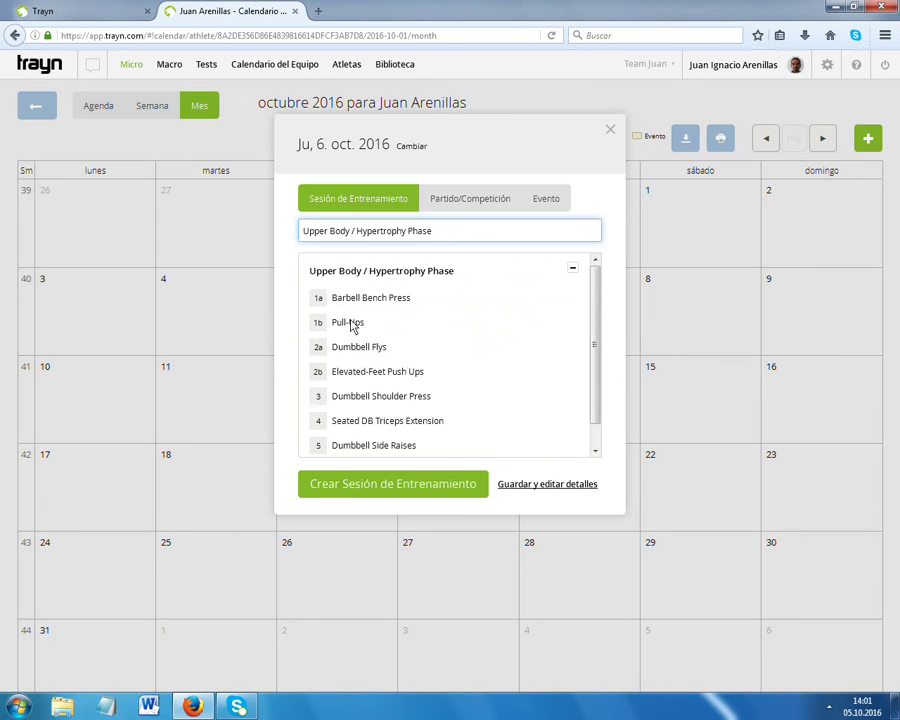
click(380, 486)
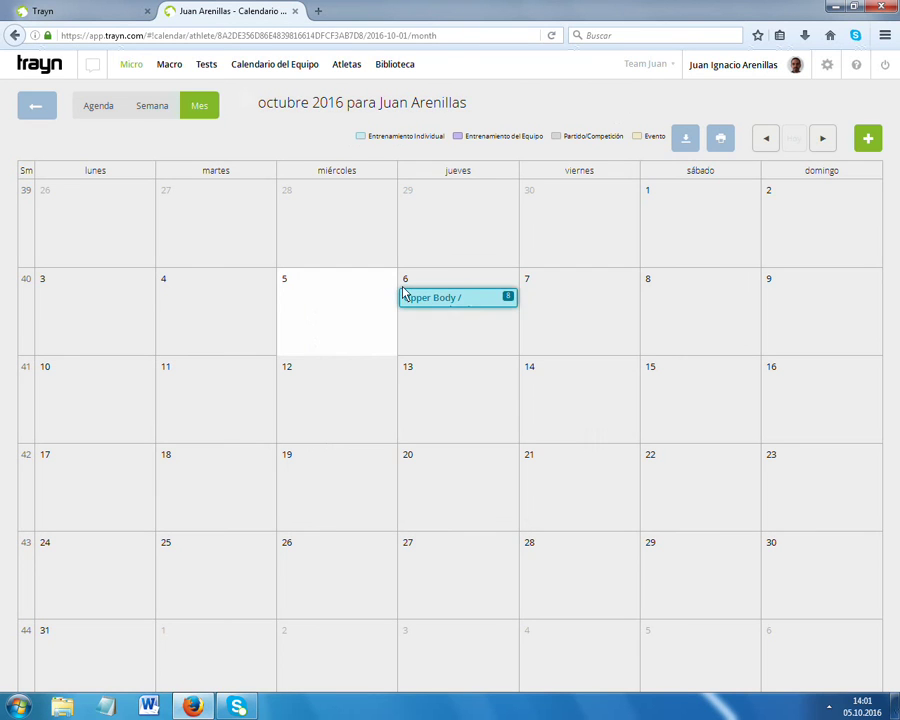
mouse_move(492, 310)
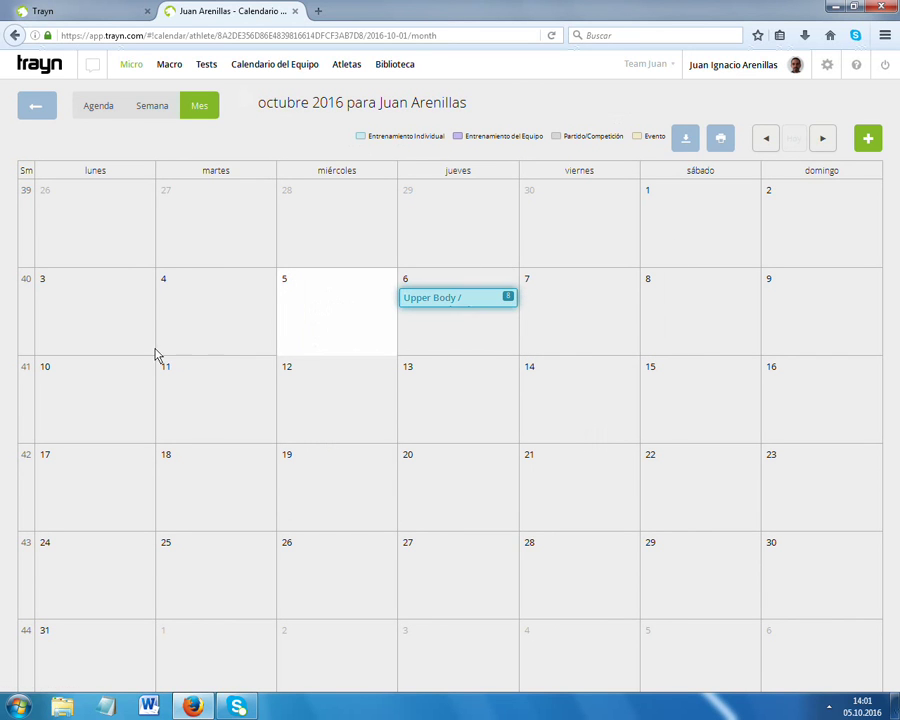
Create an empty session on 10 October, open it for editing, and name it 'Pesas 123'.
click(82, 387)
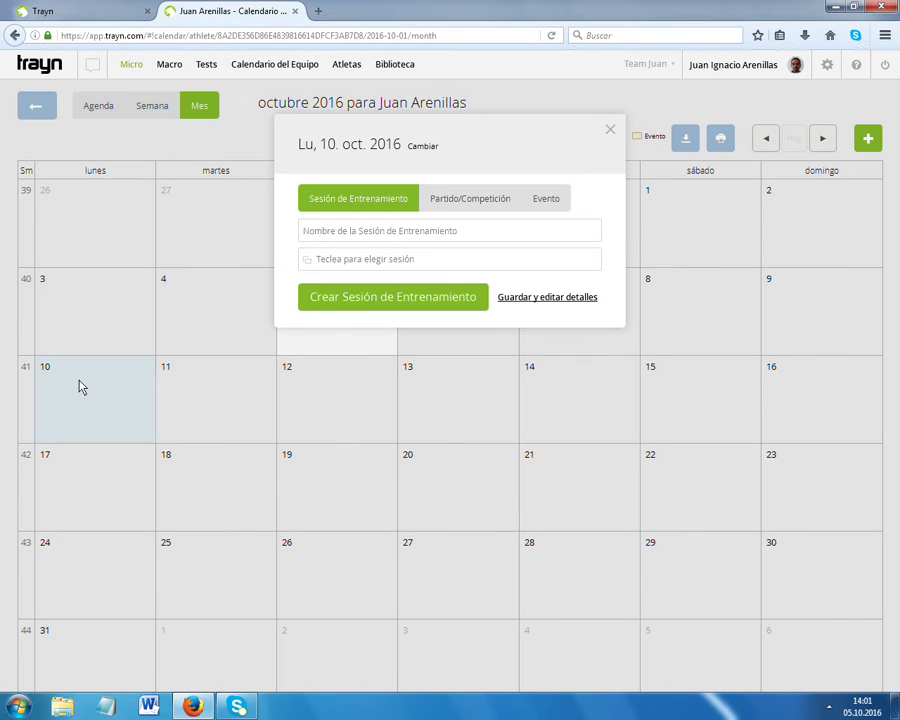
click(367, 306)
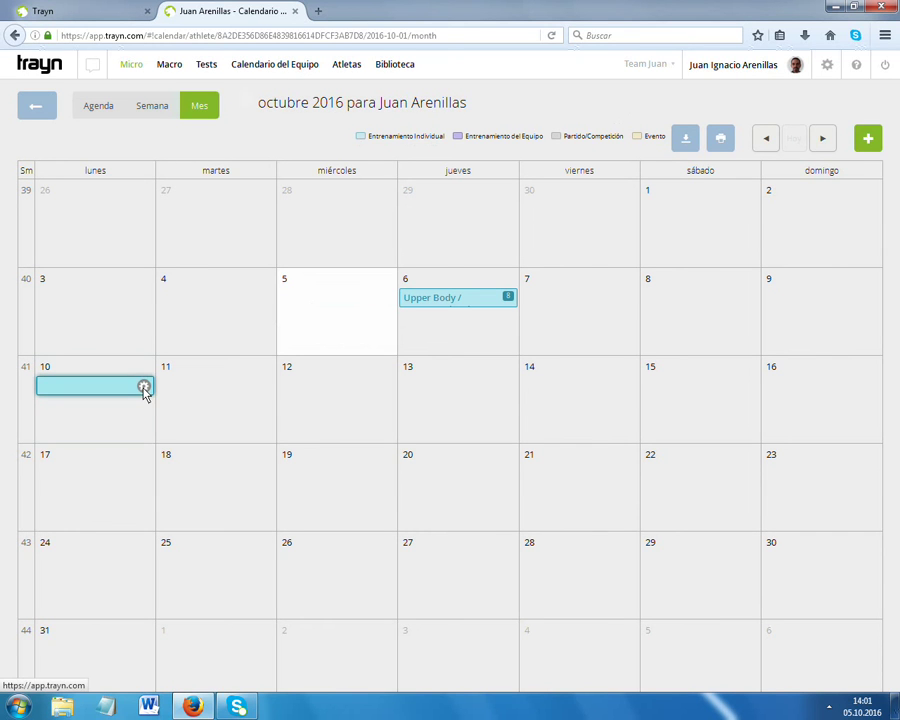
click(144, 388)
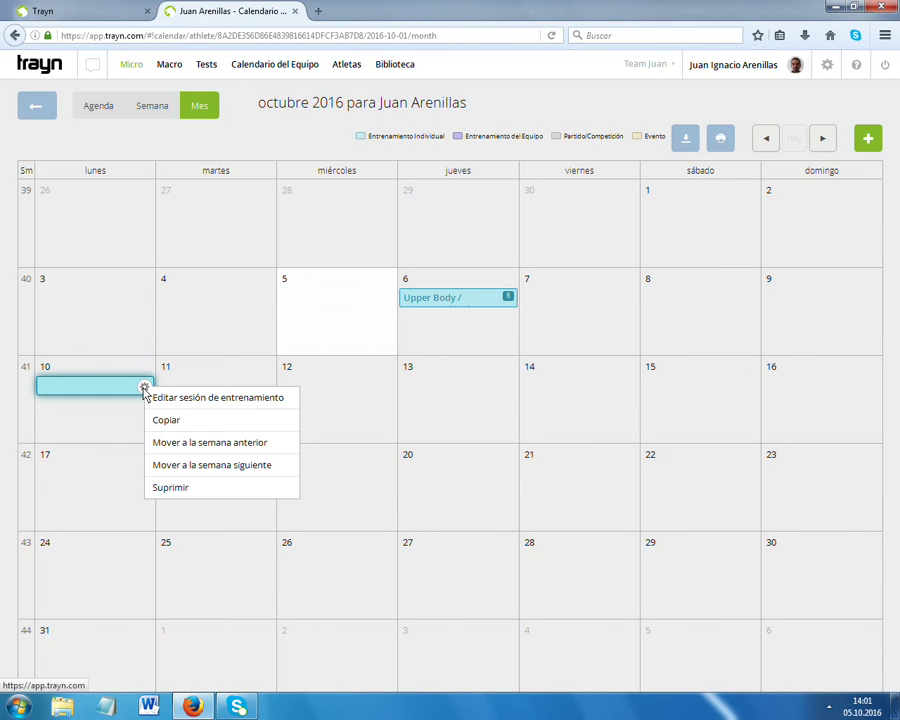
click(195, 402)
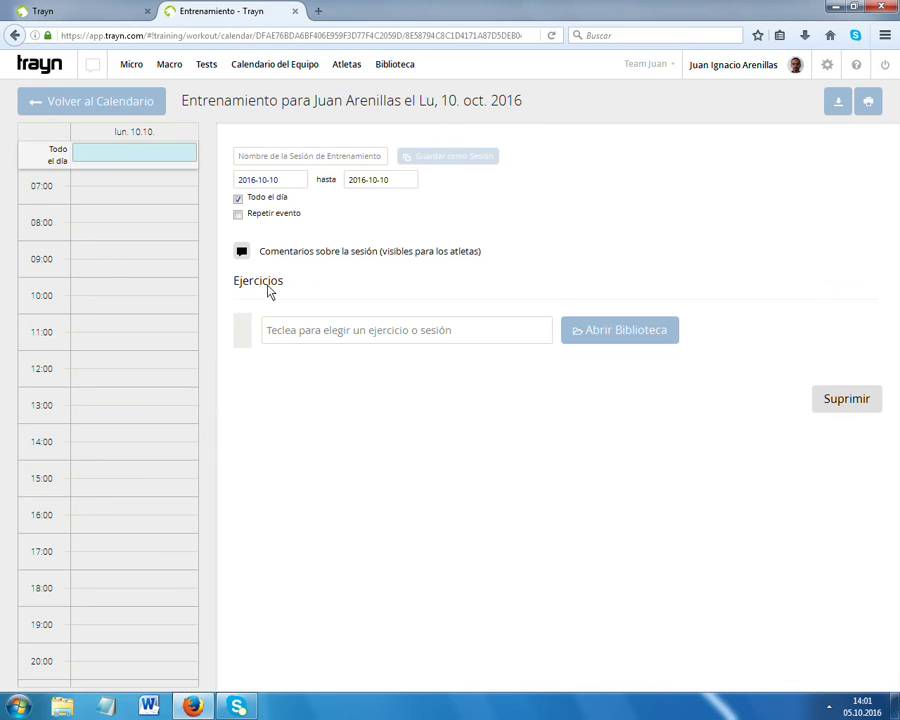
click(276, 162)
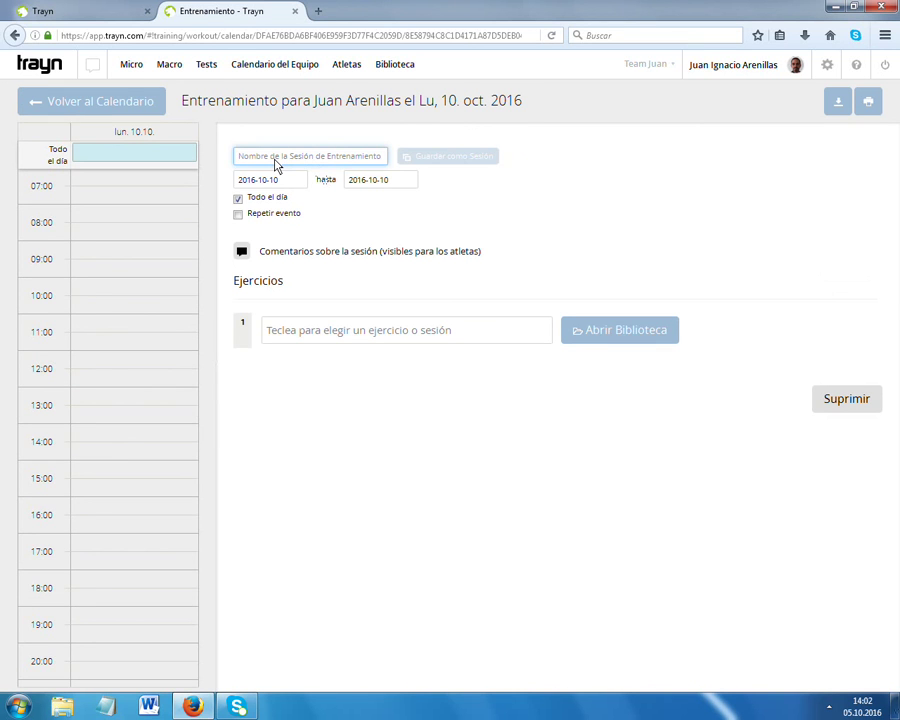
text(Pesas 123)
click(295, 332)
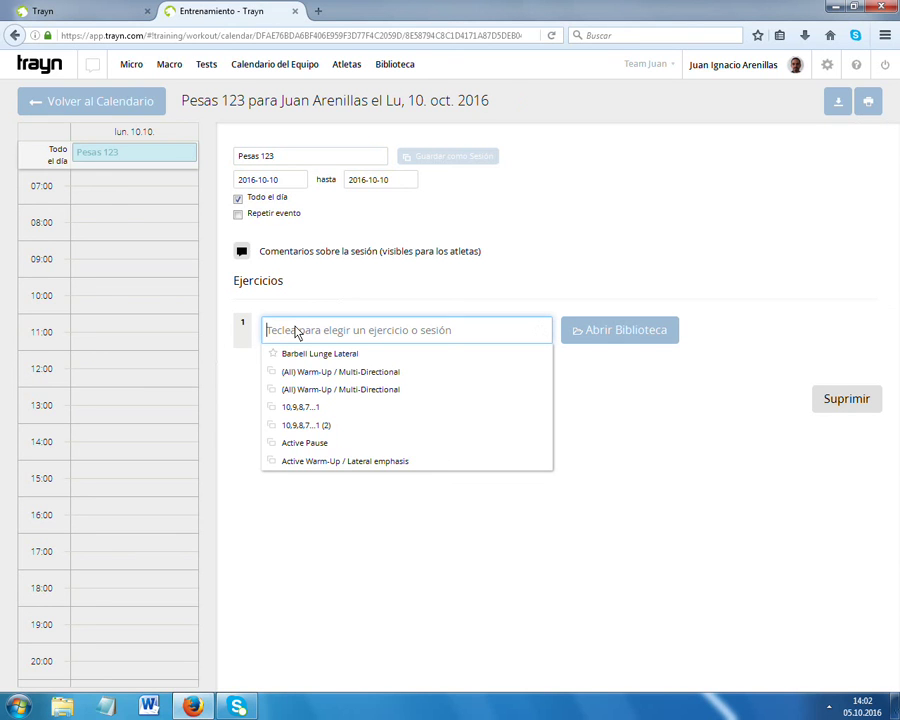
Add Front Squat as exercise 1 with a Number of Sets of 3.
text(Sq)
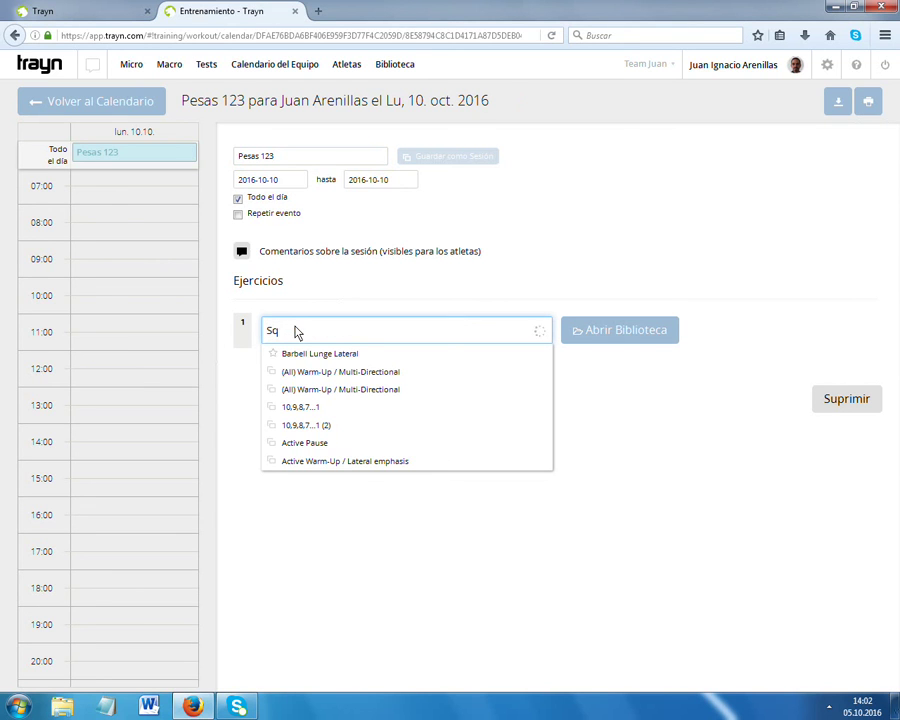
text(uat)
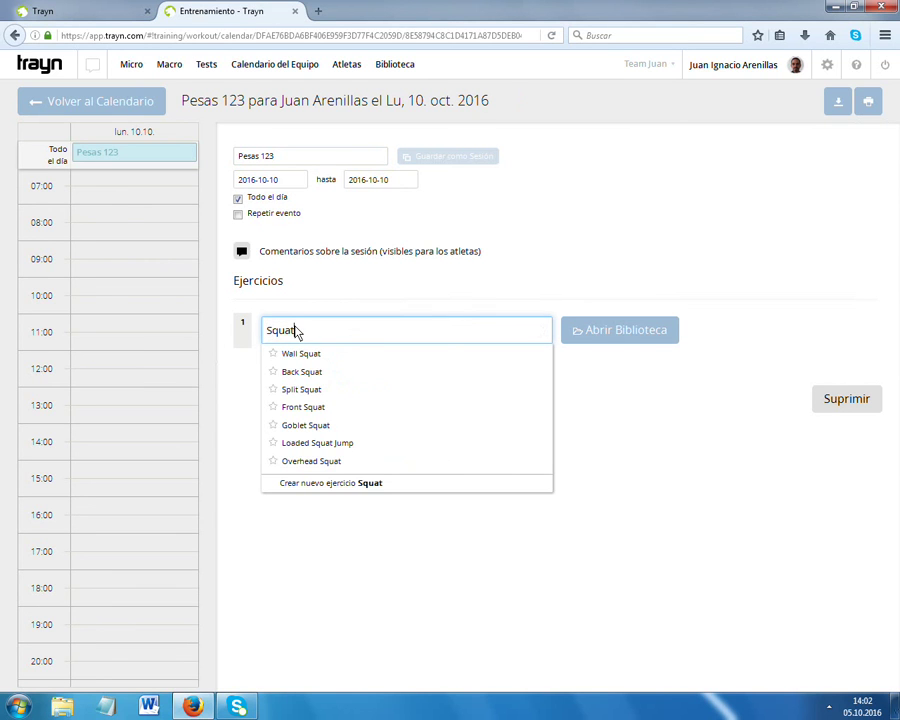
click(310, 407)
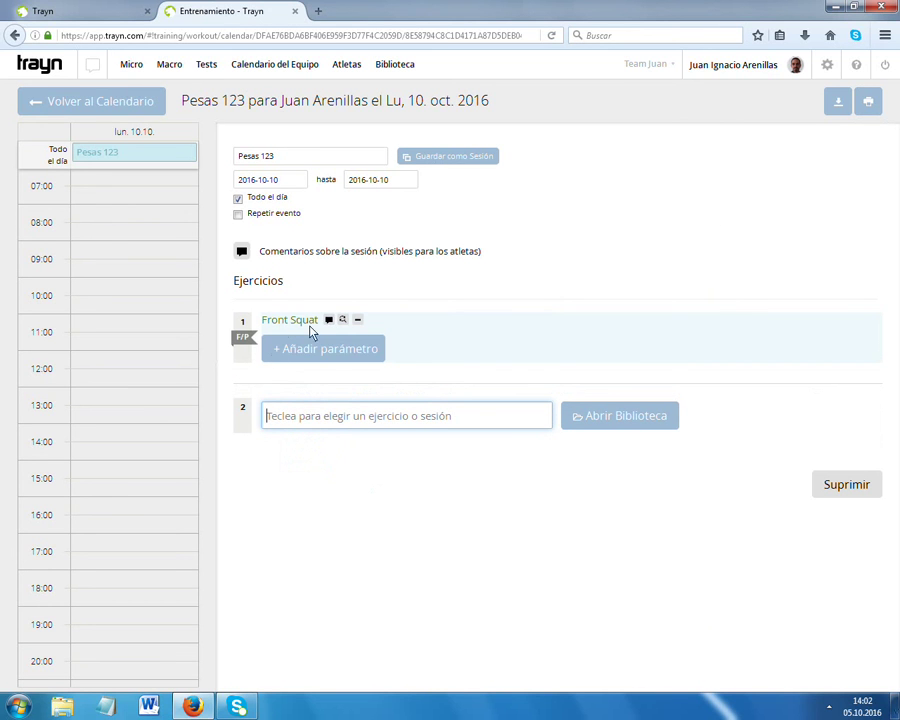
click(303, 354)
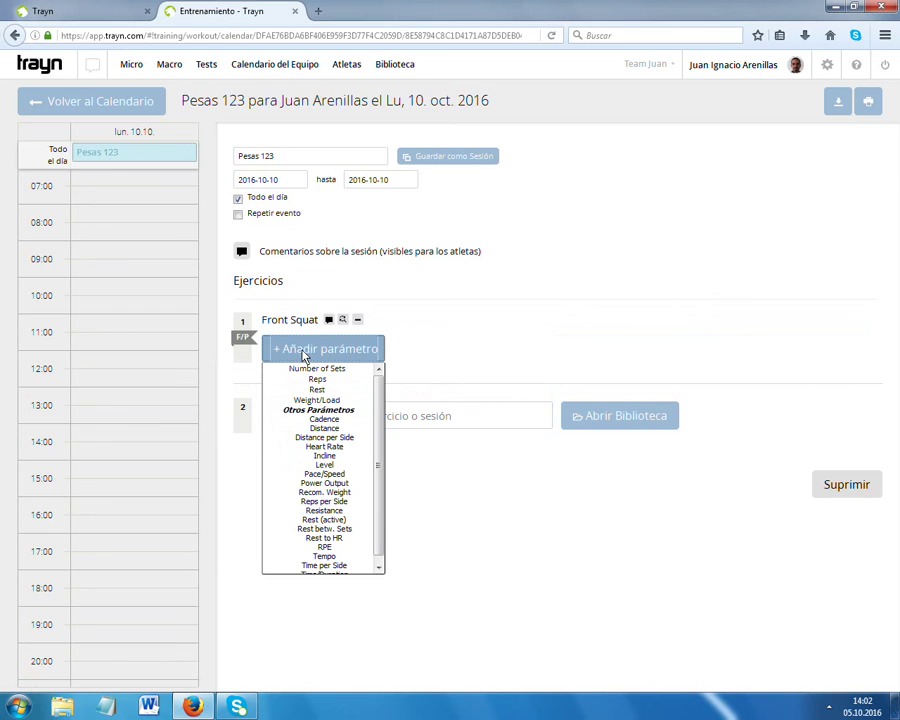
click(320, 369)
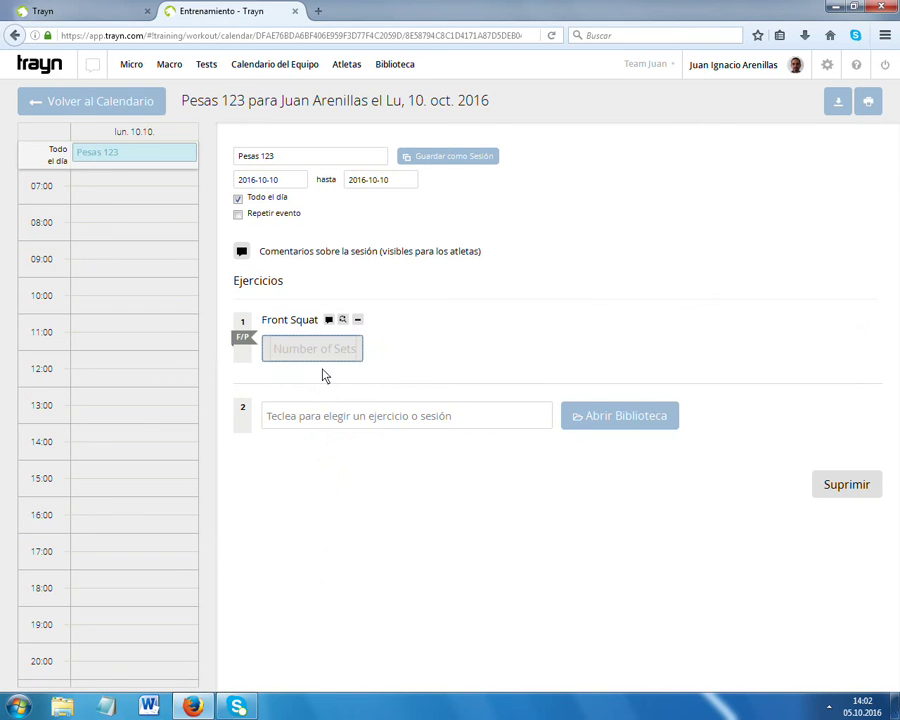
click(373, 349)
text(3)
Give Front Squat 10 Reps and a Weight/Load of 50 kg.
click(310, 382)
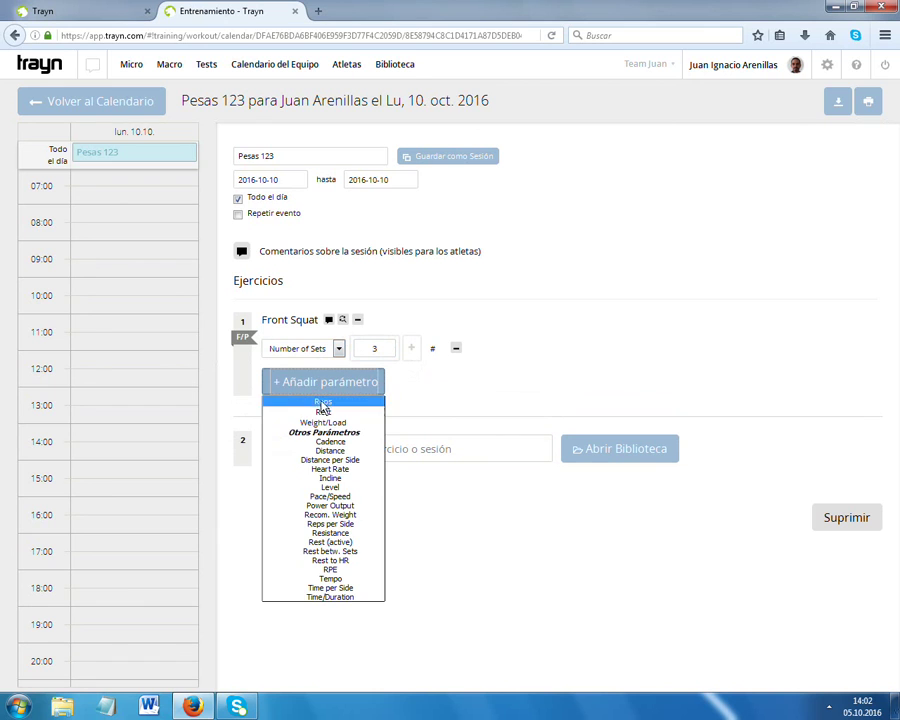
click(322, 404)
click(372, 376)
text(10)
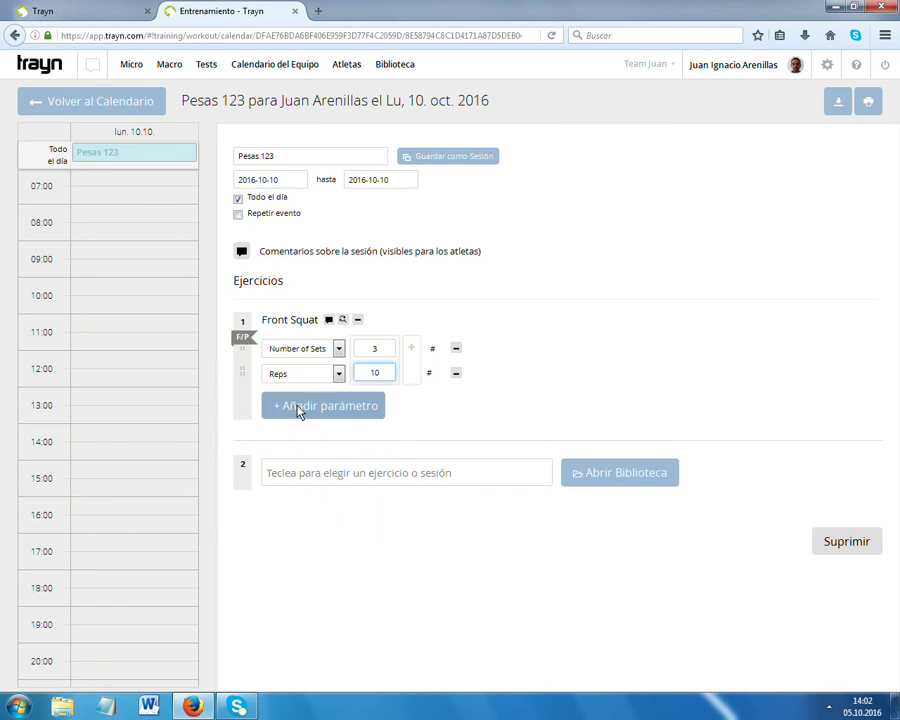
click(298, 408)
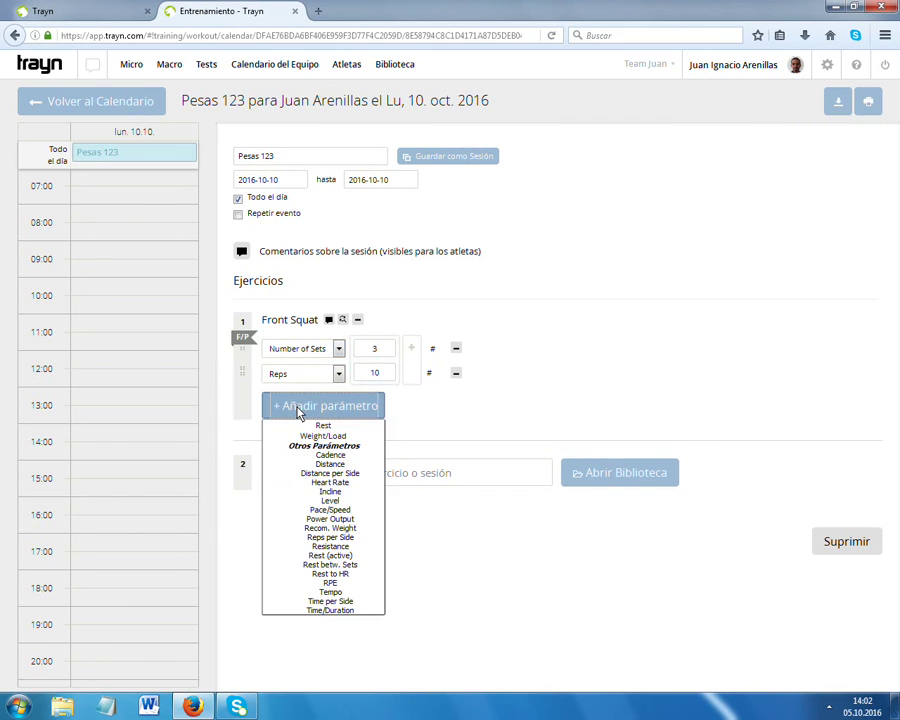
click(313, 437)
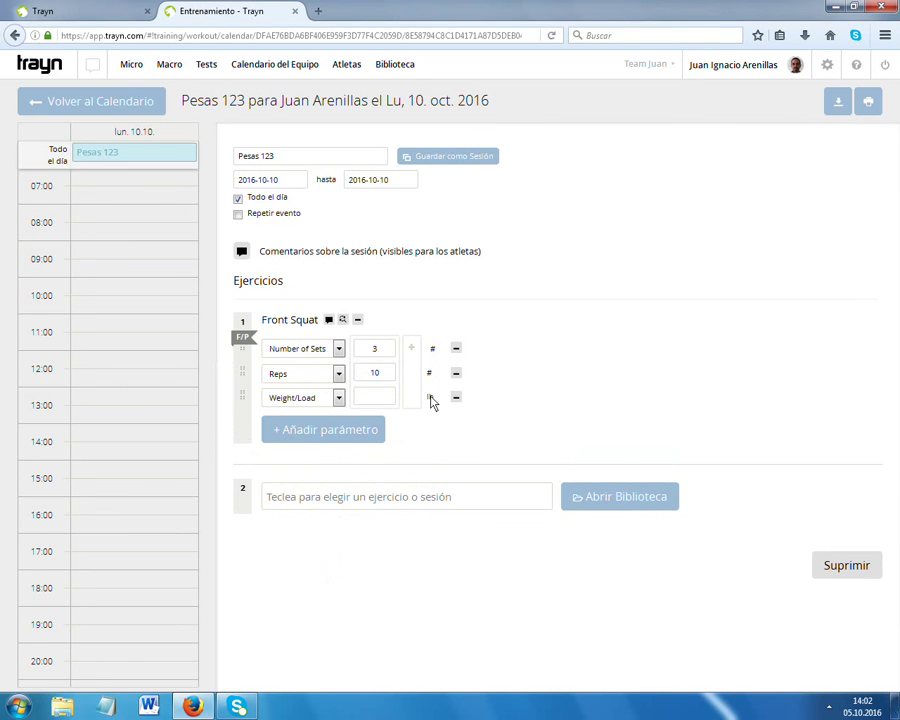
click(431, 400)
click(435, 402)
Search 'Bench' and add Barbell Bench Press as the second exercise.
click(285, 500)
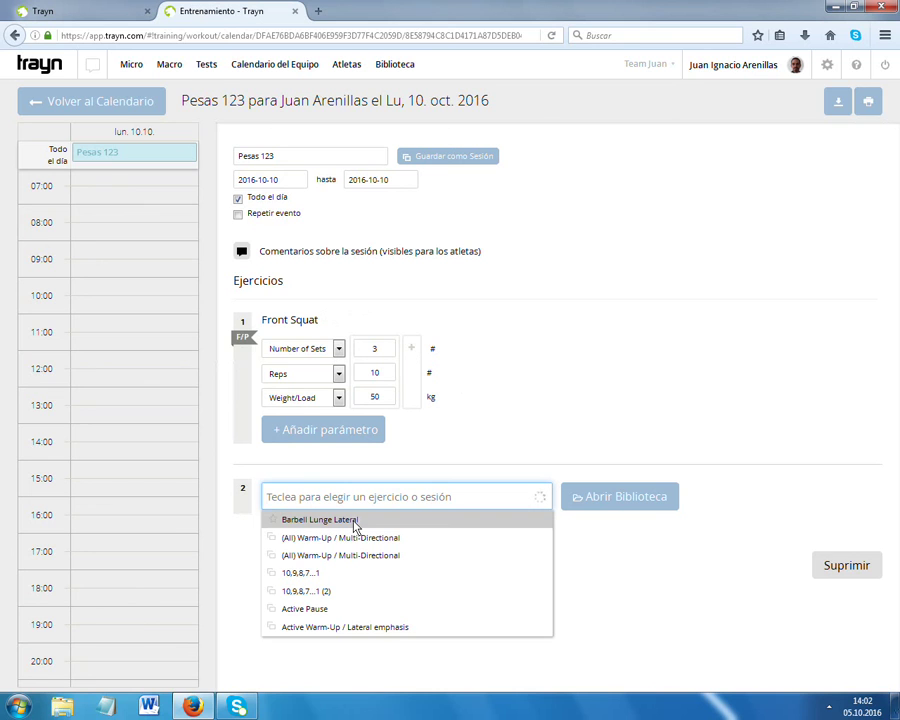
text(Benc)
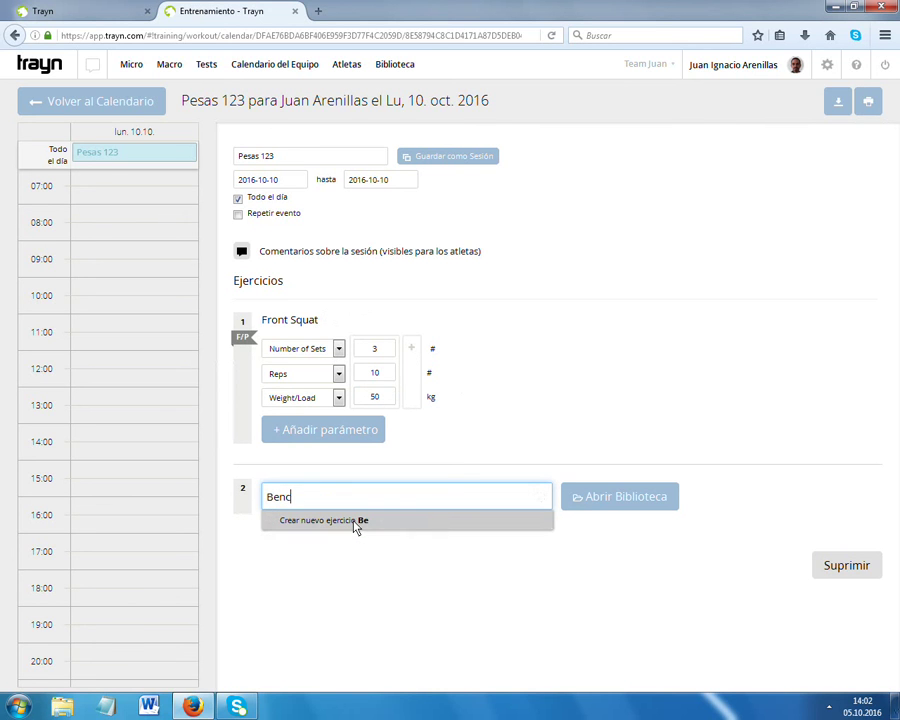
text(j)
key(BackSpace)
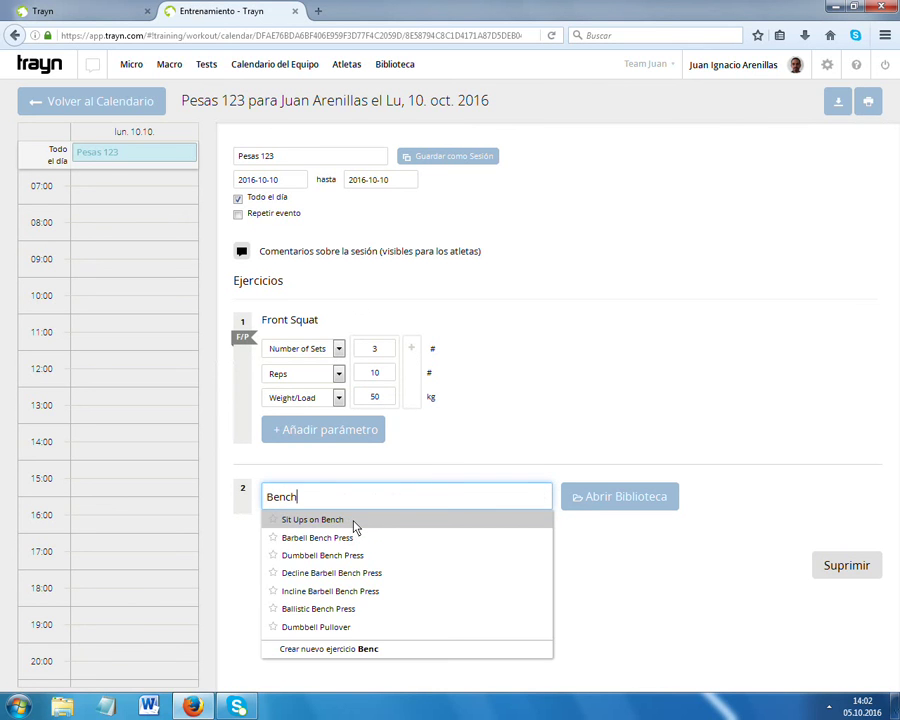
click(300, 538)
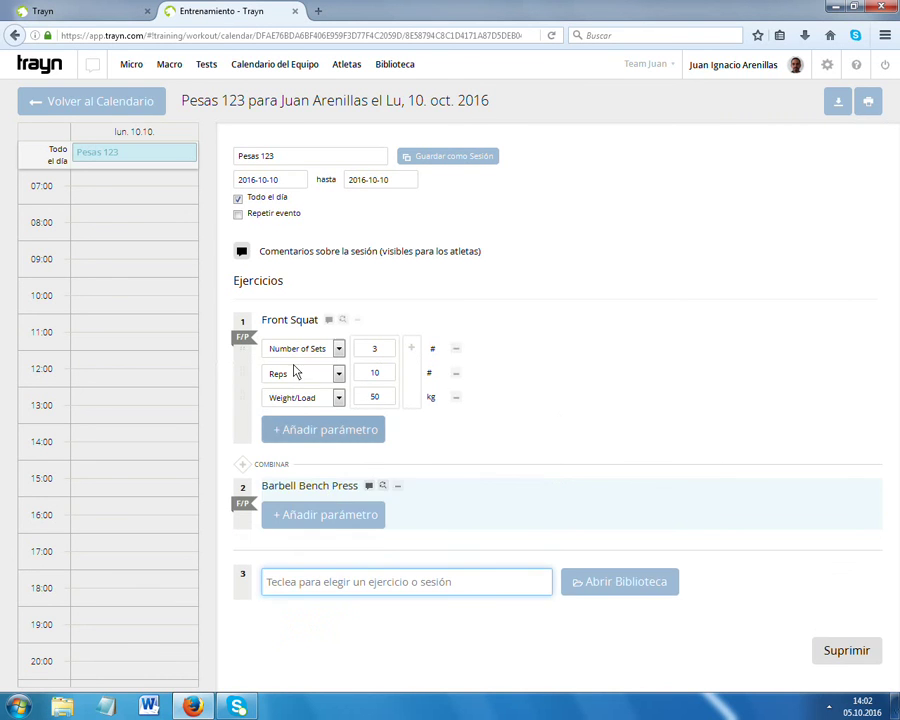
Prescribe Reps as three sets of 10, 8 and 6, and add a Weight/Load row.
click(312, 518)
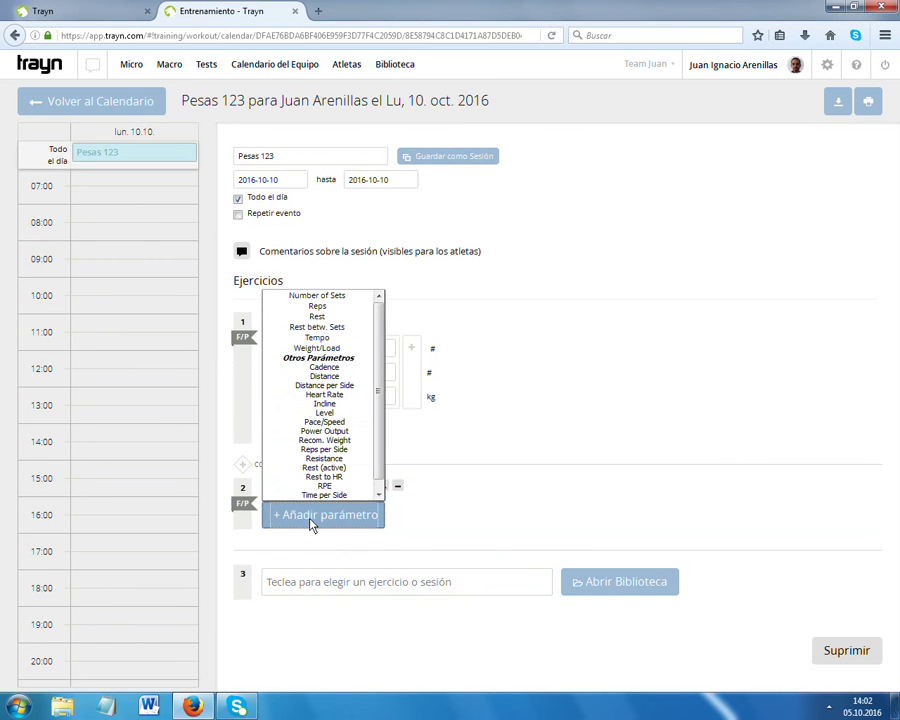
click(317, 313)
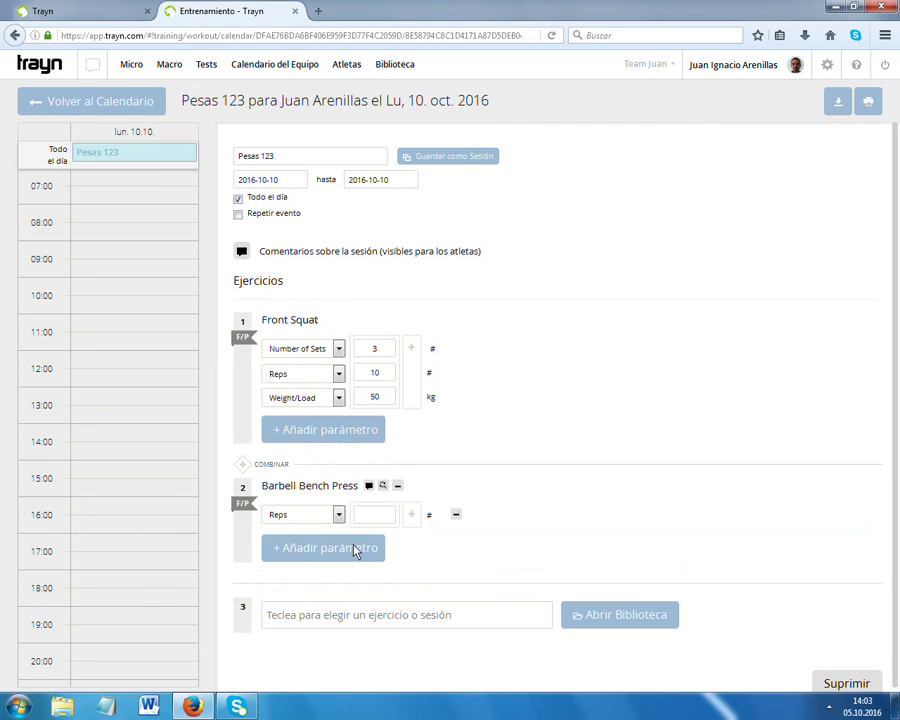
click(411, 515)
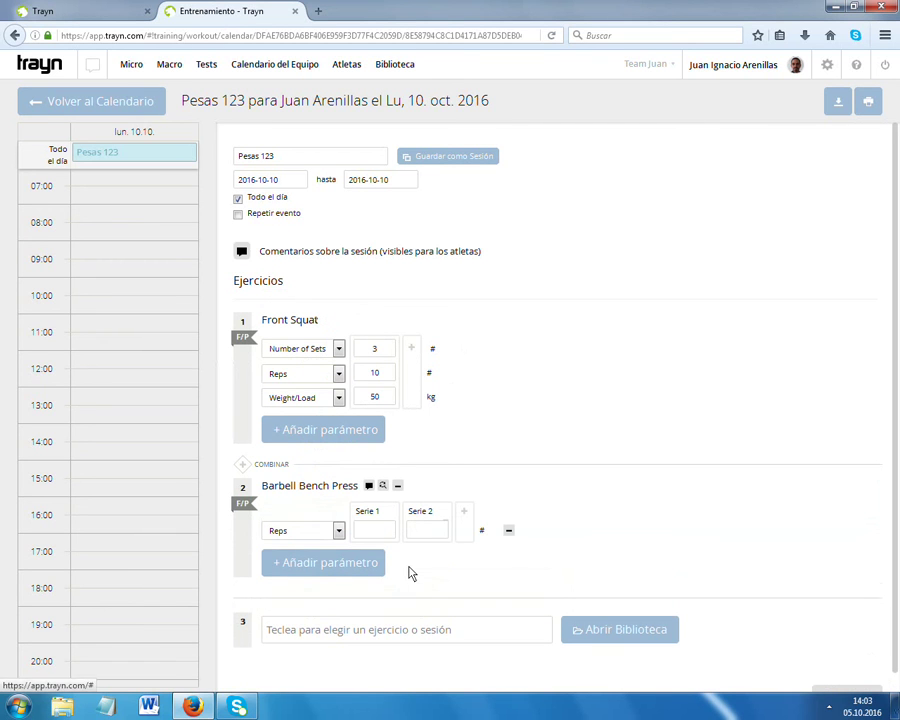
click(464, 513)
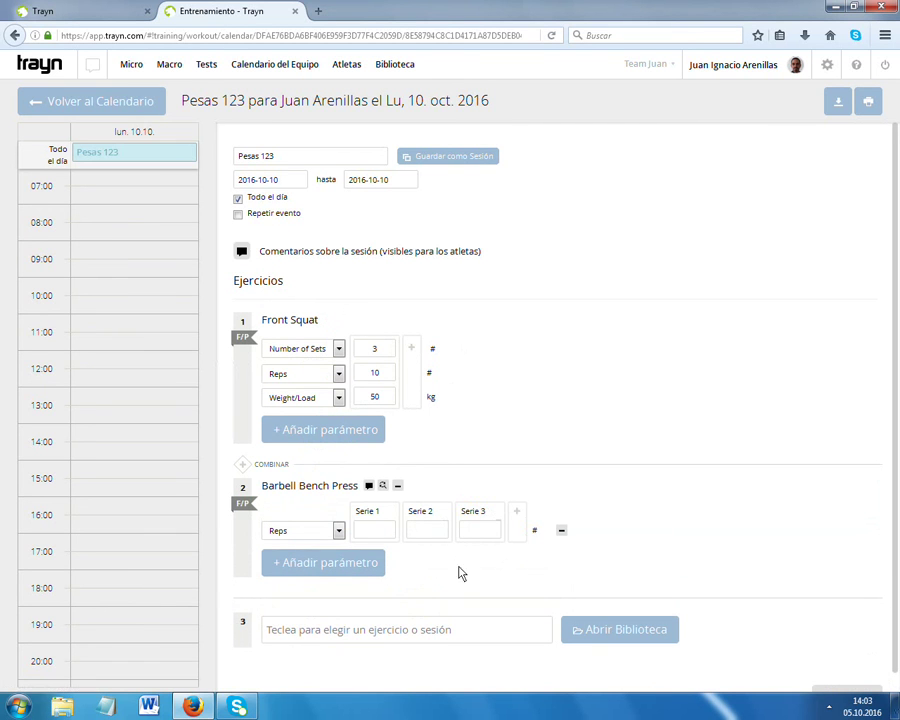
click(377, 533)
text(8)
key(Tab)
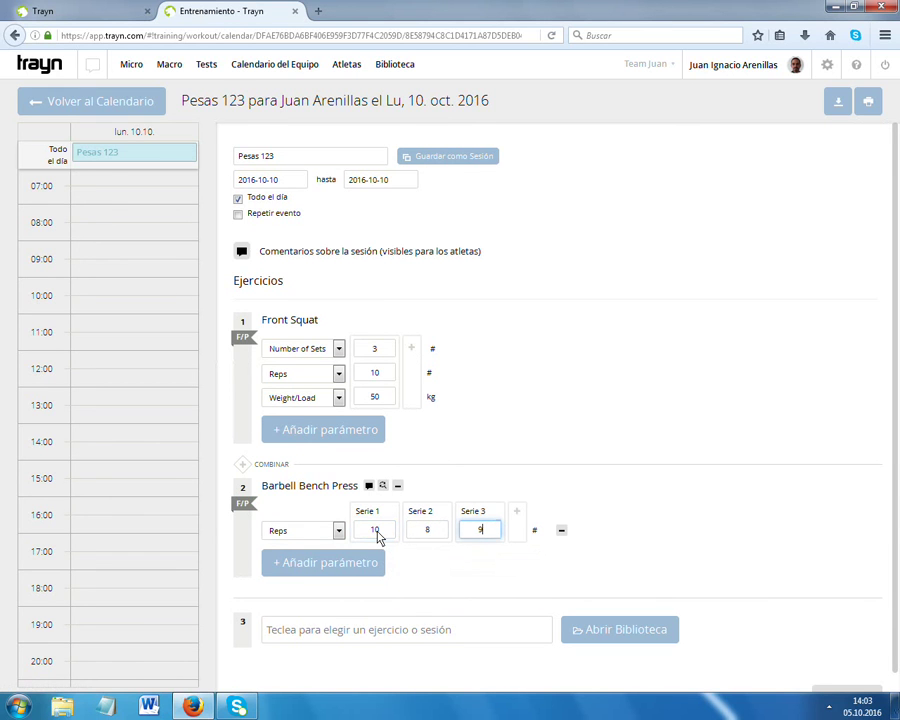
click(301, 564)
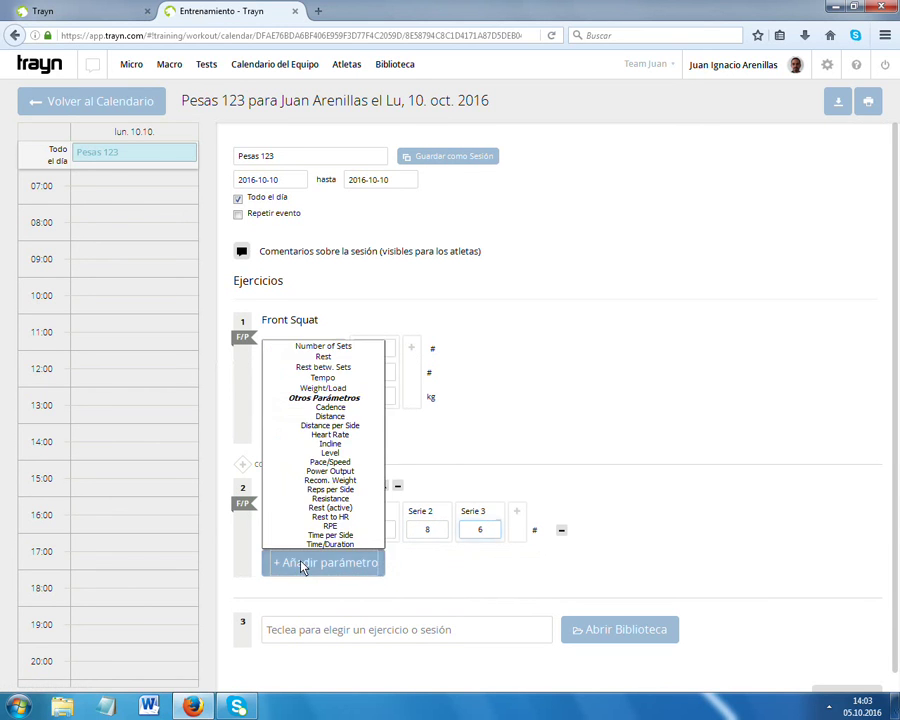
click(323, 388)
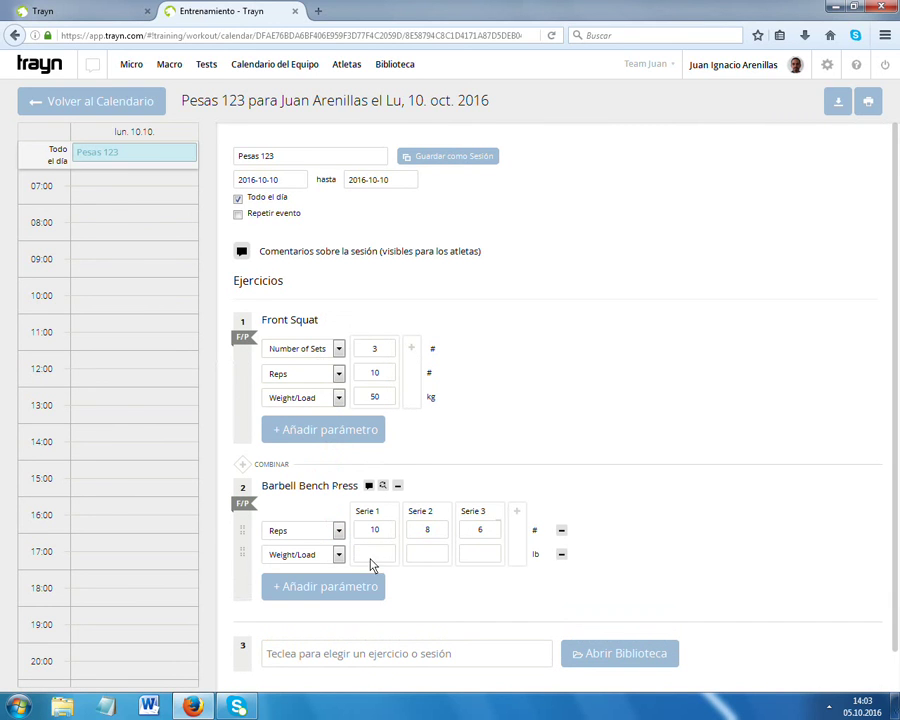
Set the Weight/Load unit to % Bench Press (3RM).
click(536, 555)
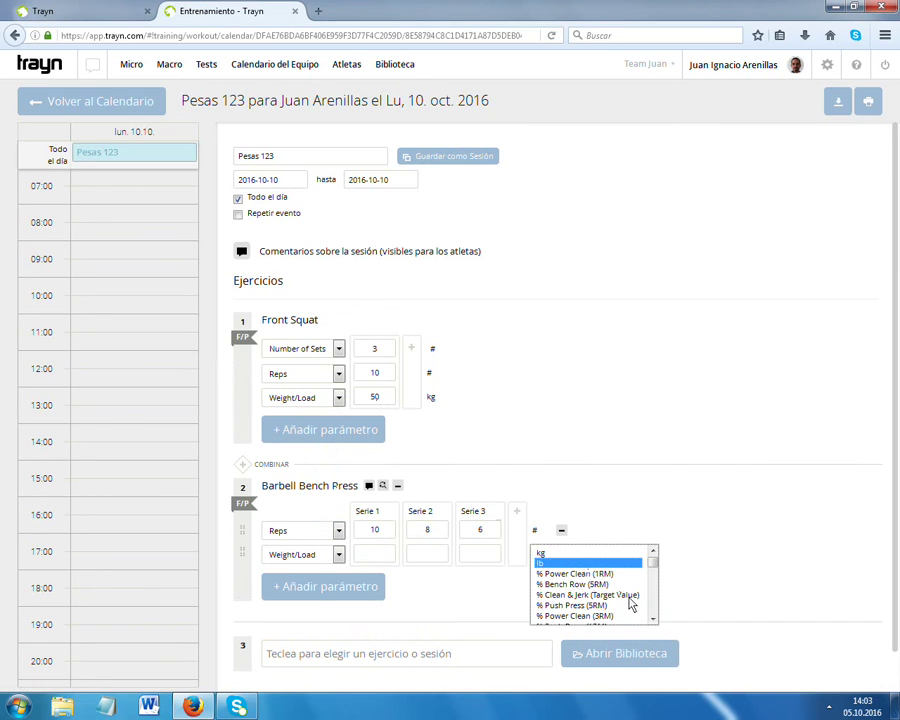
click(655, 622)
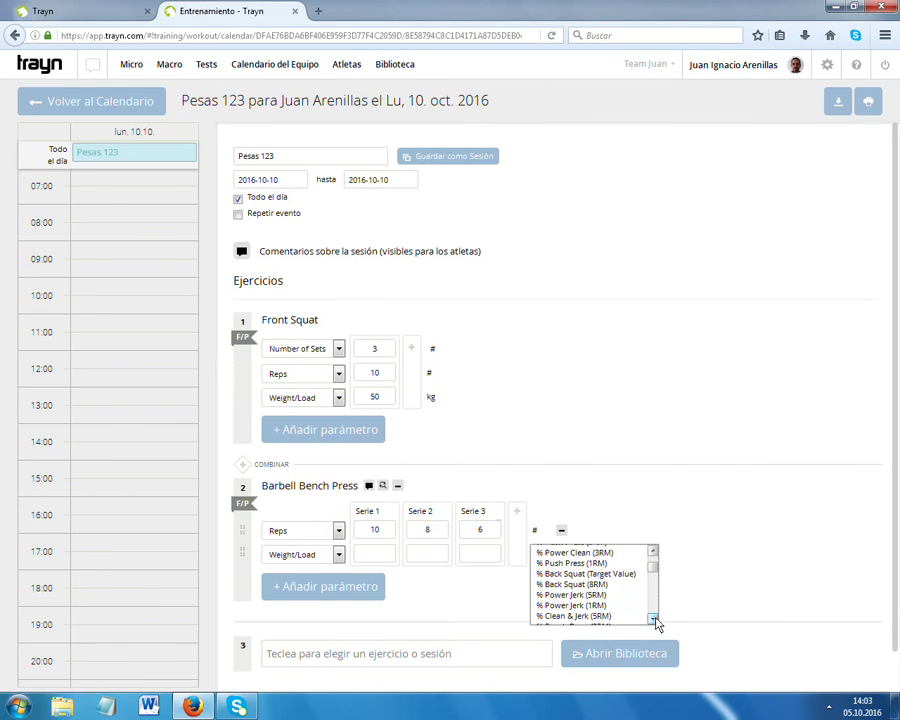
drag(655, 622, 655, 622)
click(653, 619)
click(653, 619)
click(653, 619)
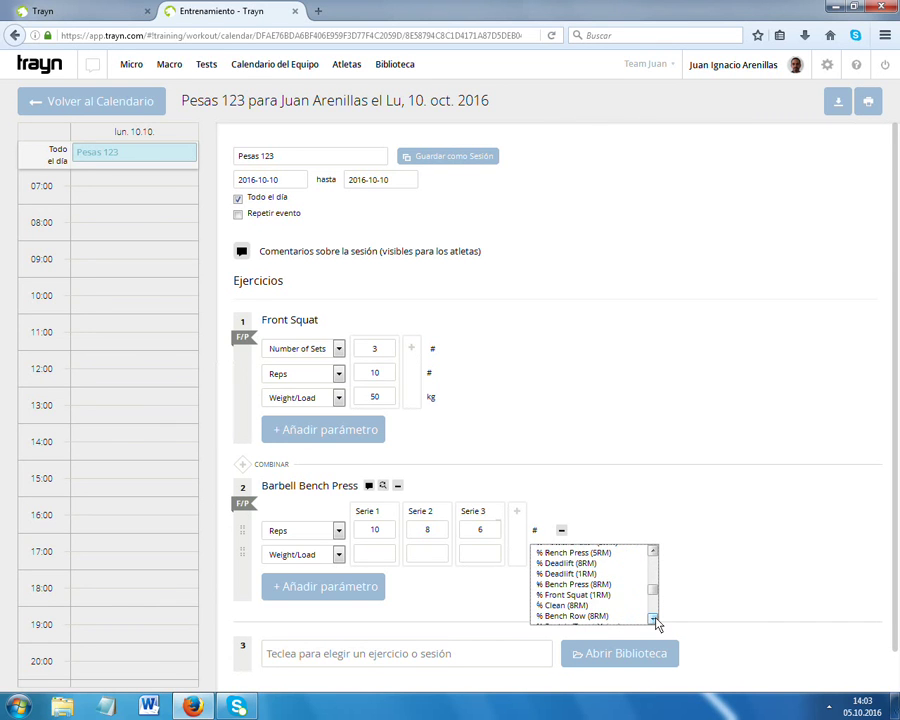
click(653, 619)
click(653, 619)
click(653, 619)
click(653, 619)
click(653, 619)
click(653, 619)
click(653, 619)
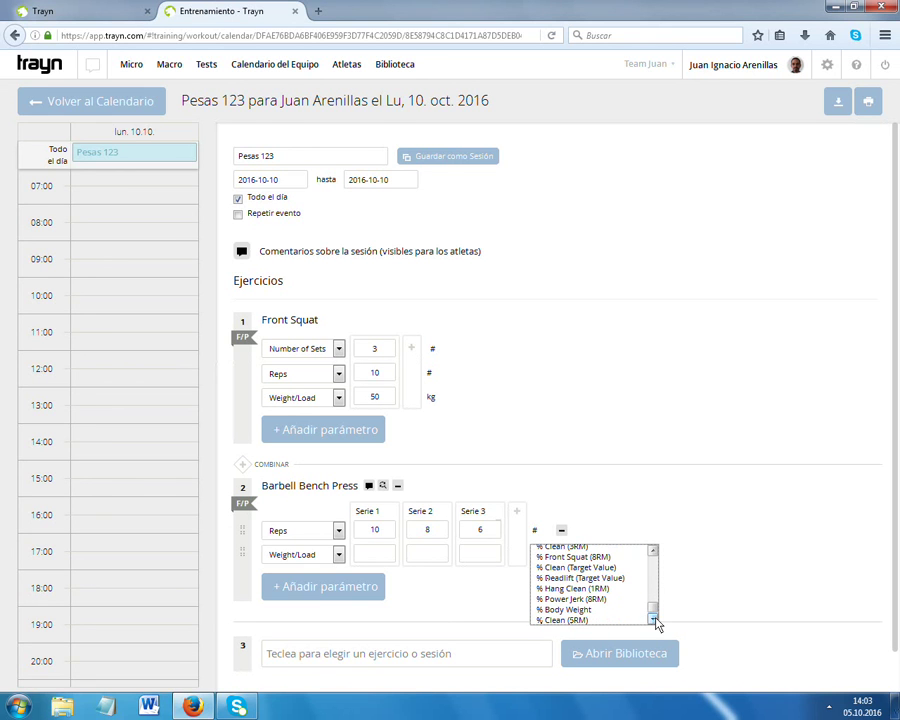
drag(651, 609, 652, 573)
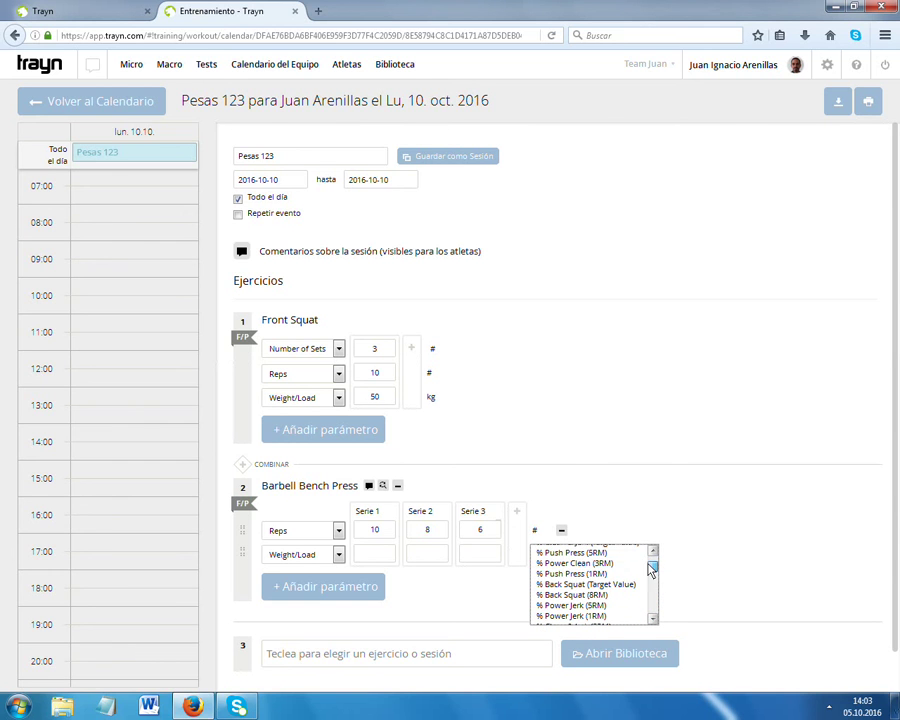
click(577, 554)
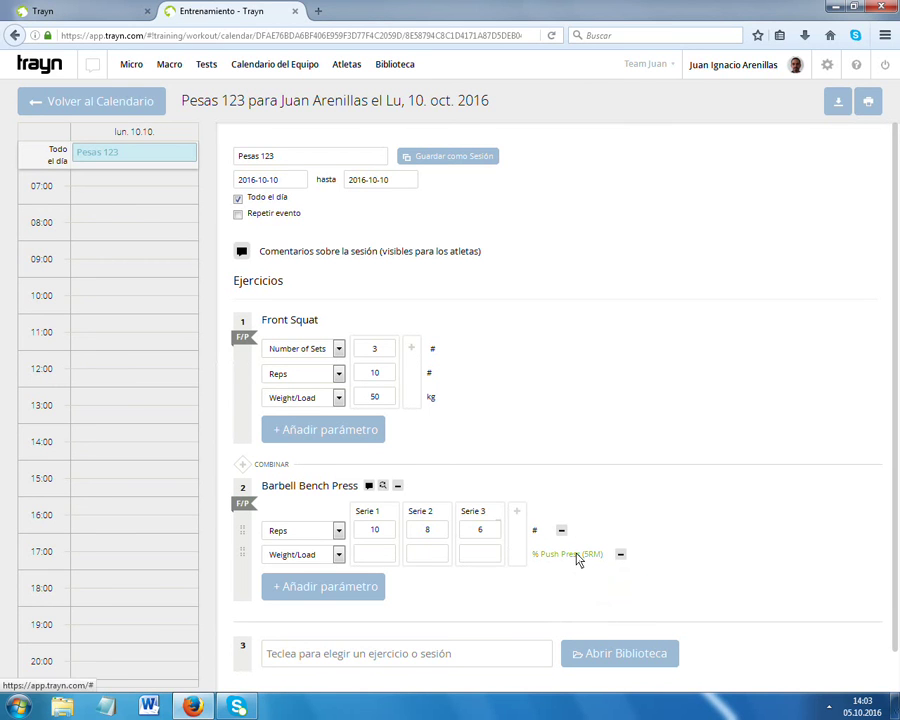
click(577, 555)
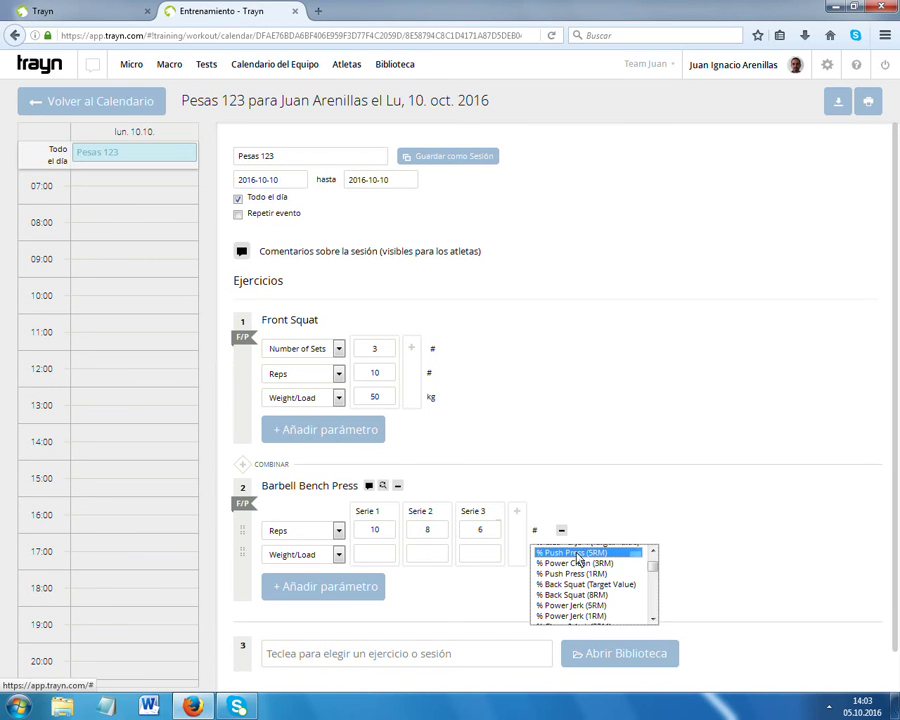
click(653, 618)
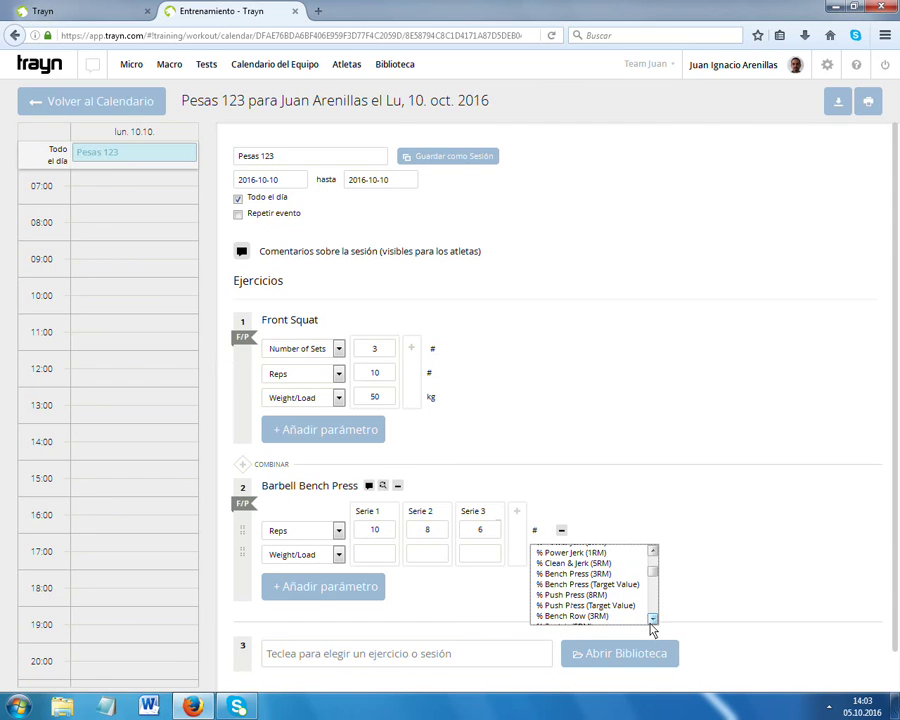
click(588, 575)
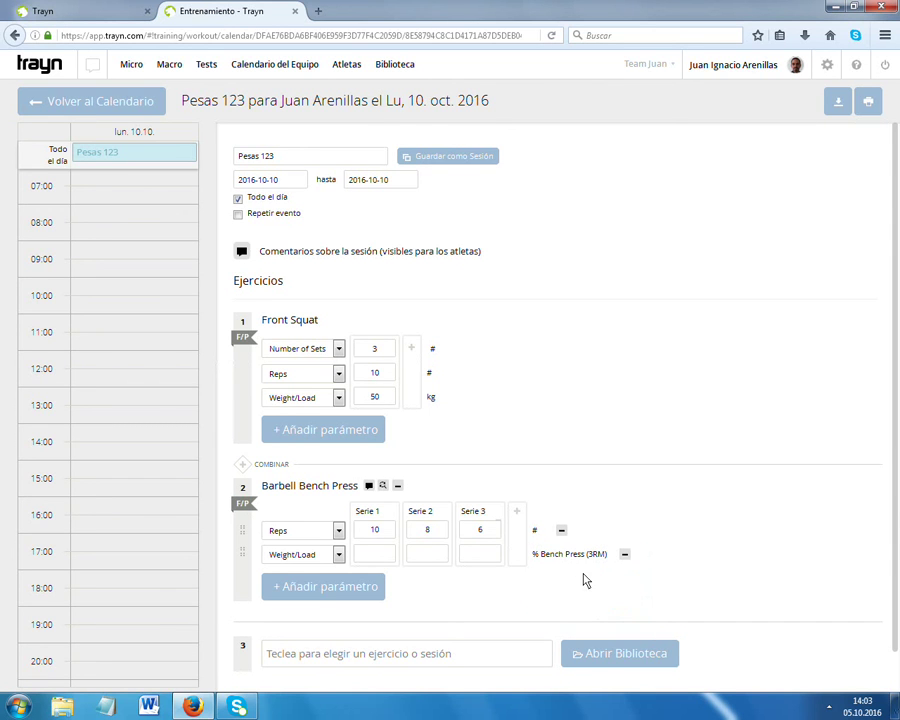
Enter loads of 70, 80 and 85 for Series 1–3.
click(388, 561)
key(Tab)
key(Tab)
click(741, 514)
scroll(741, 514, down, 1)
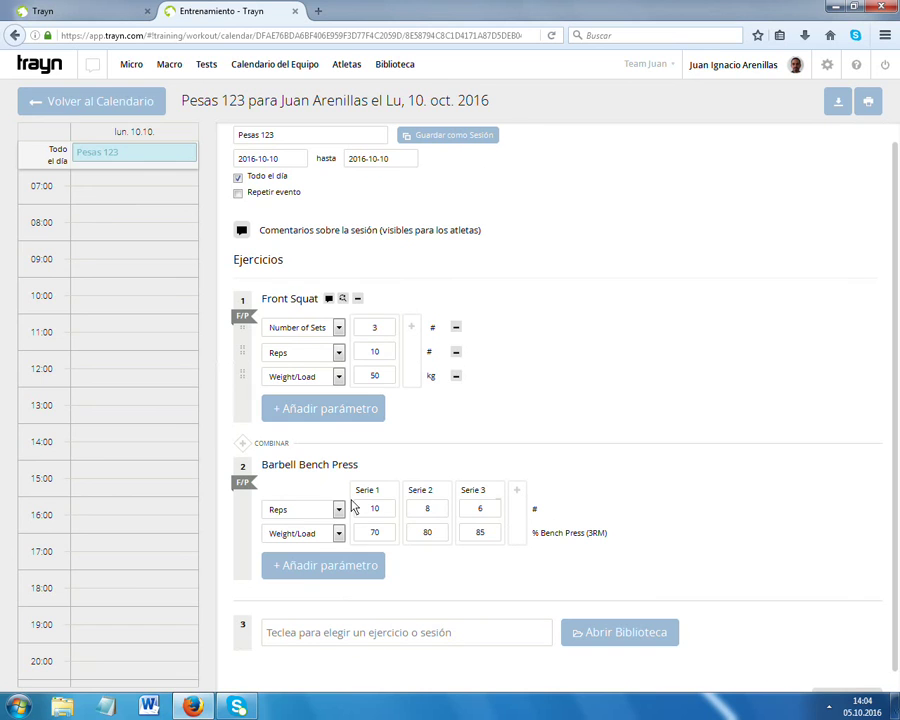
click(90, 104)
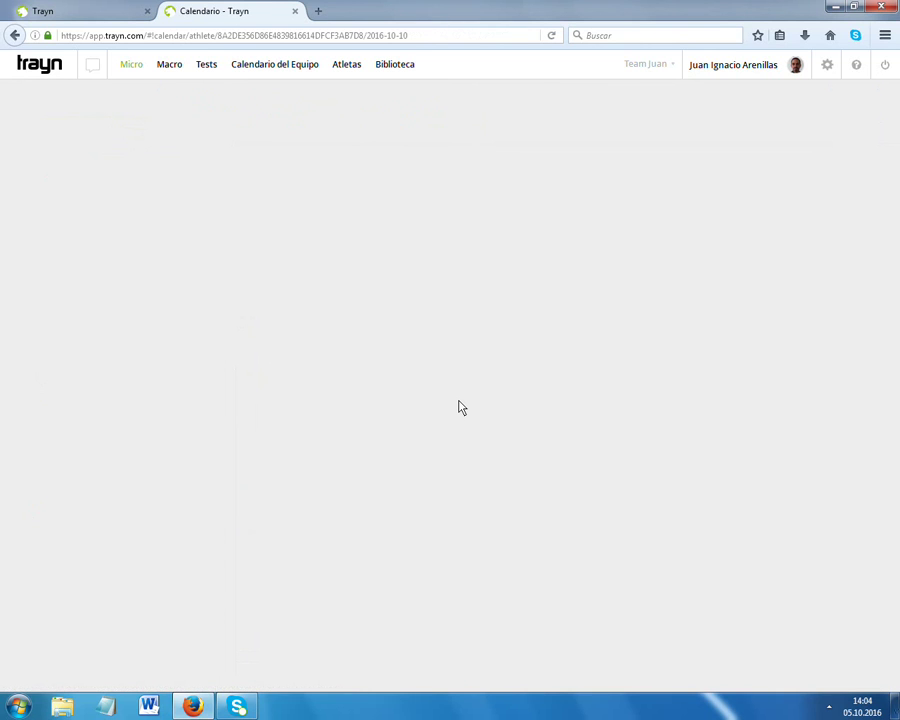
mouse_move(150, 390)
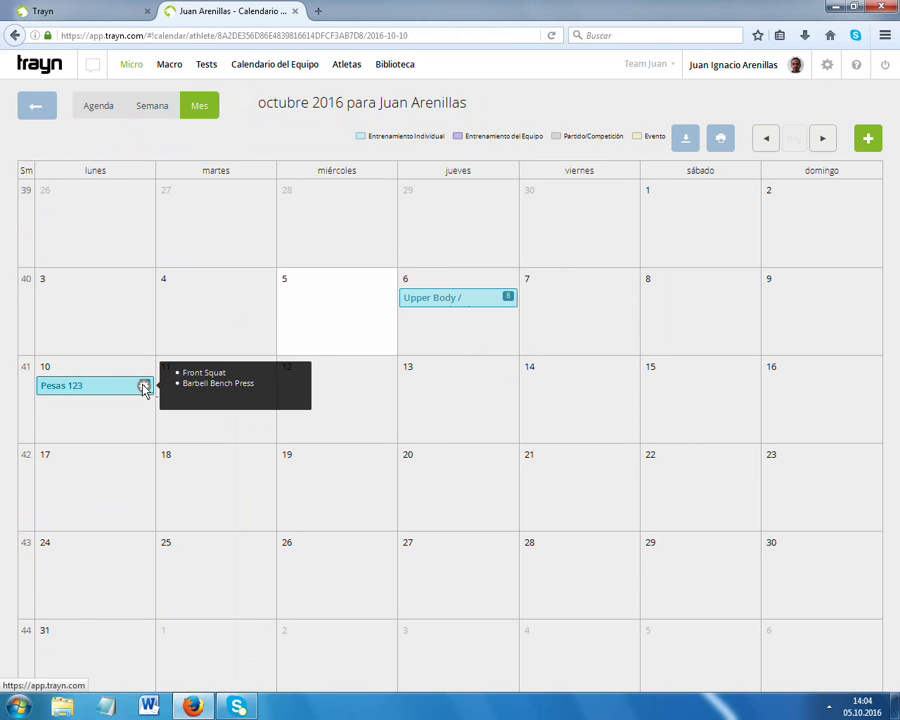
click(144, 387)
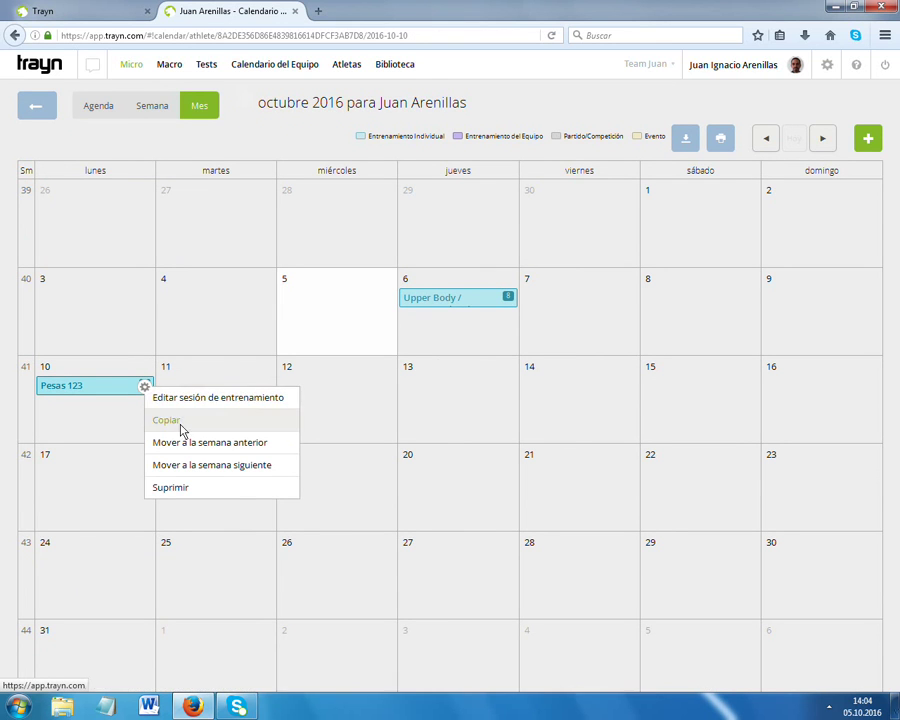
click(168, 399)
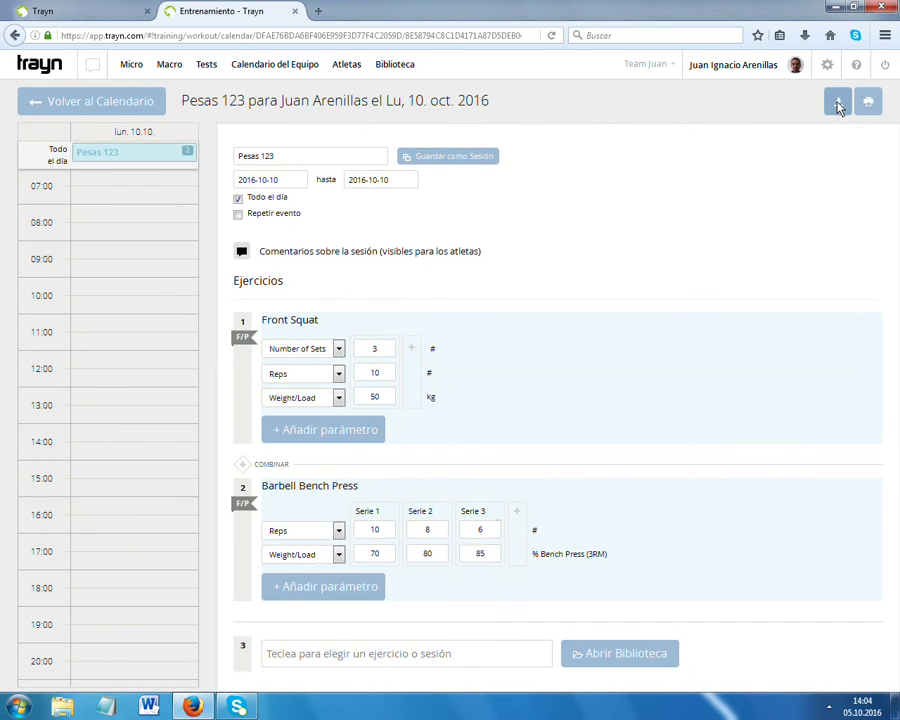
click(866, 102)
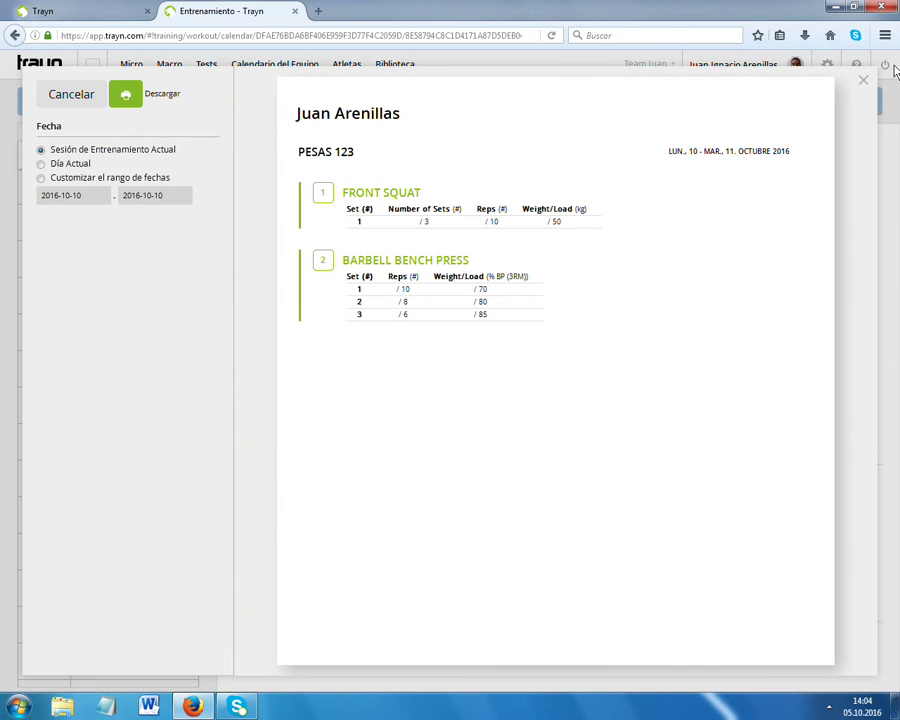
click(865, 81)
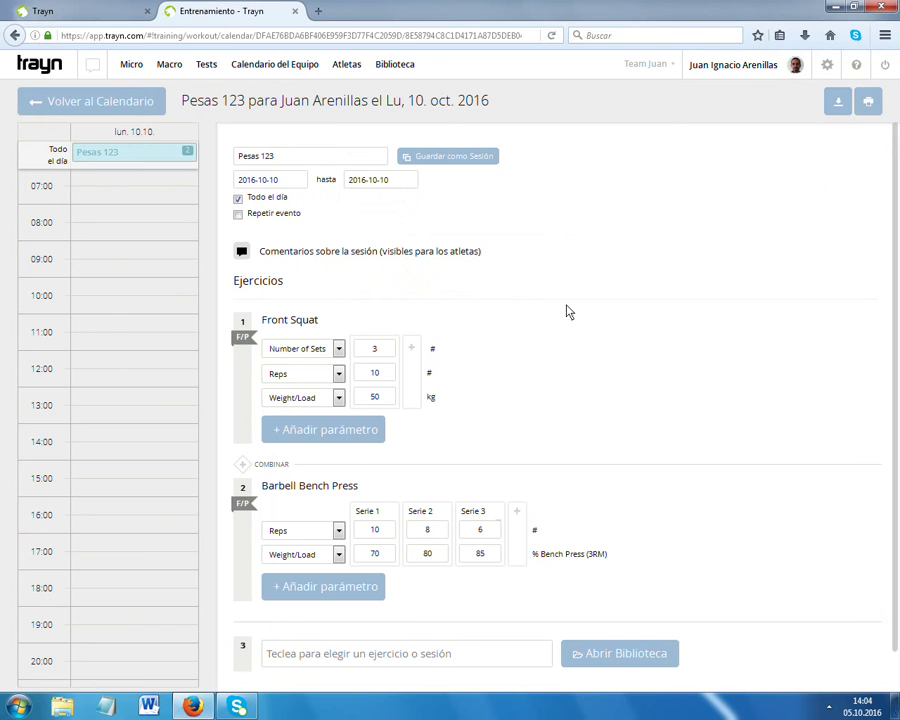
click(119, 106)
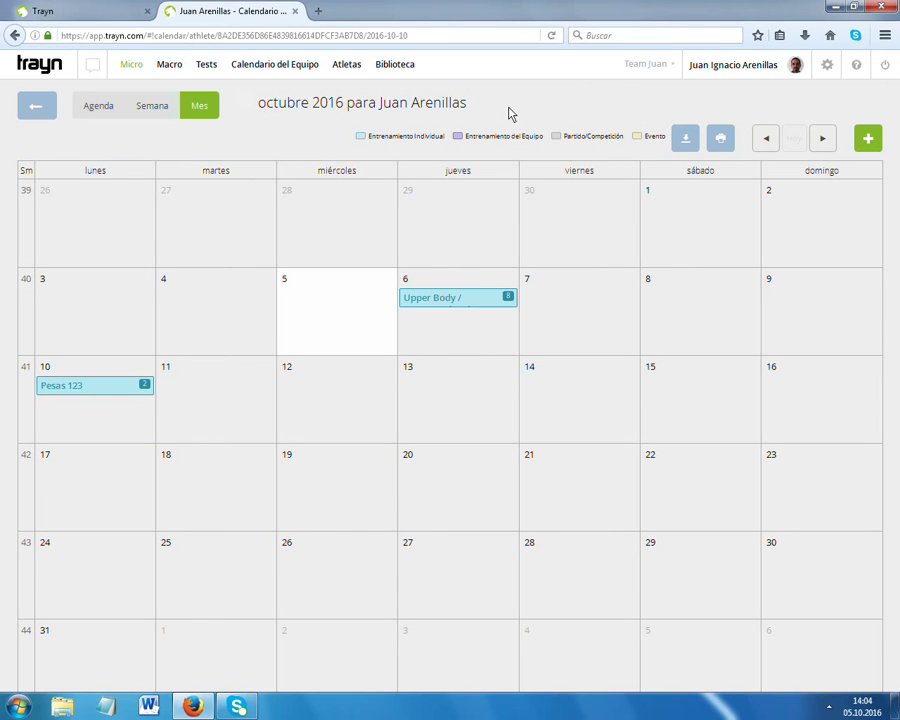
Go back to the athlete's October 2016 calendar, with Upper Body on the 6th and Pesas 123 on the 10th.
click(829, 708)
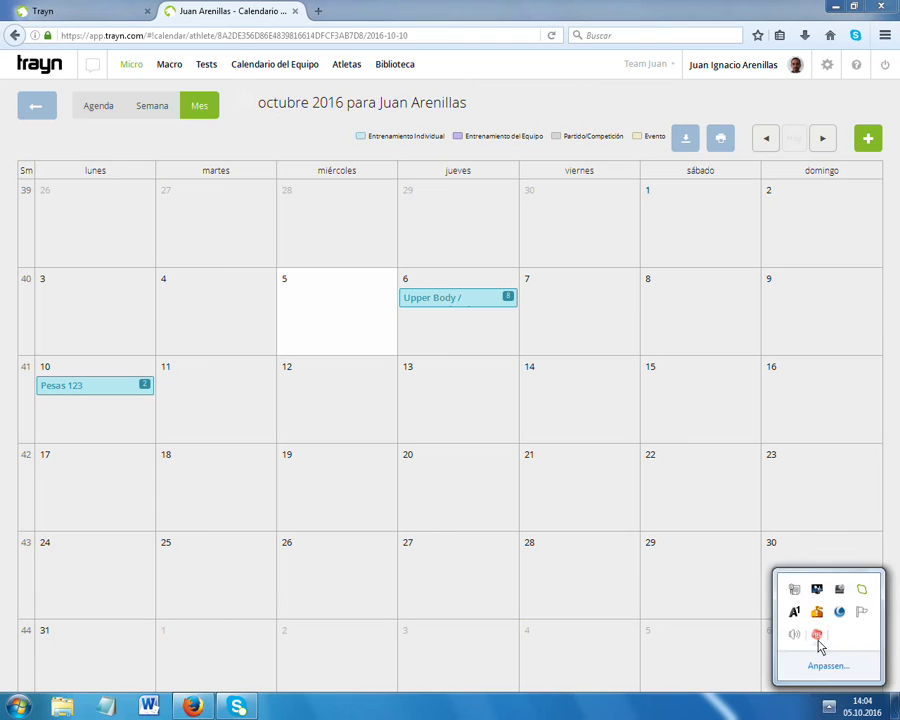
right_click(818, 638)
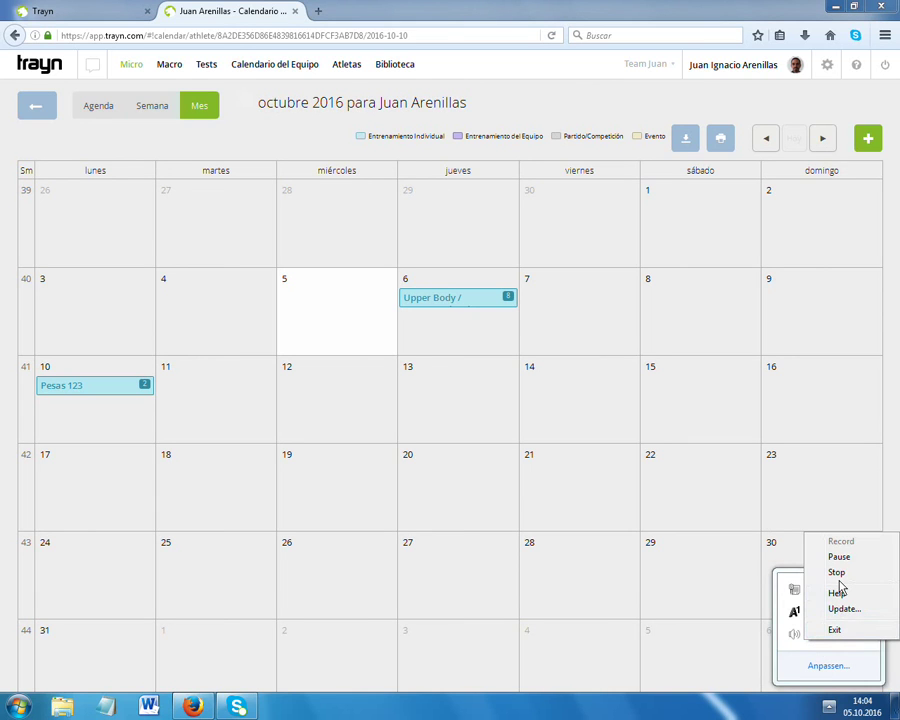